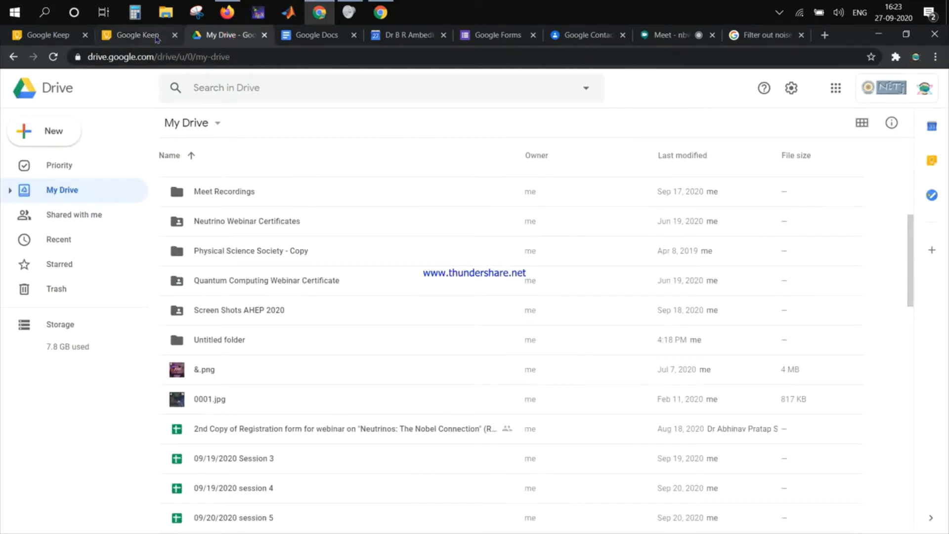
Glance at Google Keep, return to My Drive, and show the New item menu
click(156, 39)
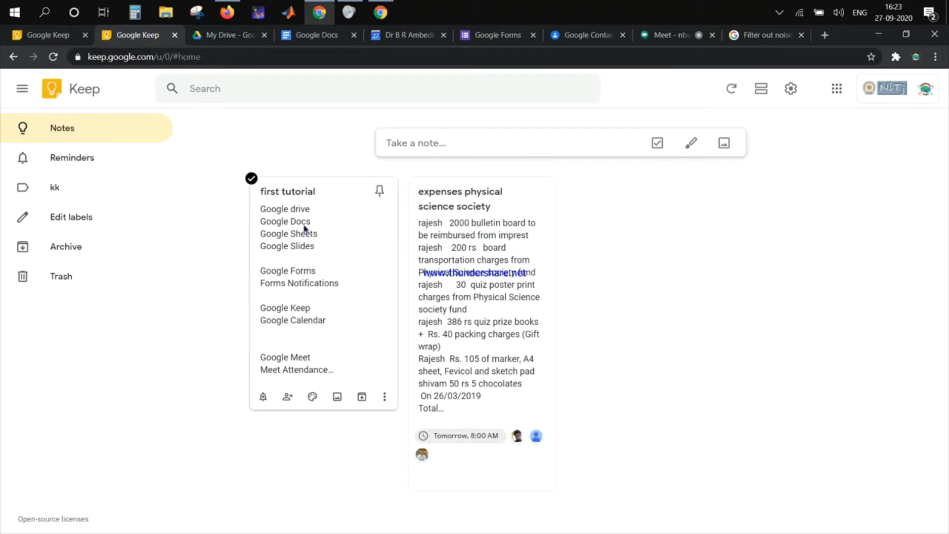
click(230, 35)
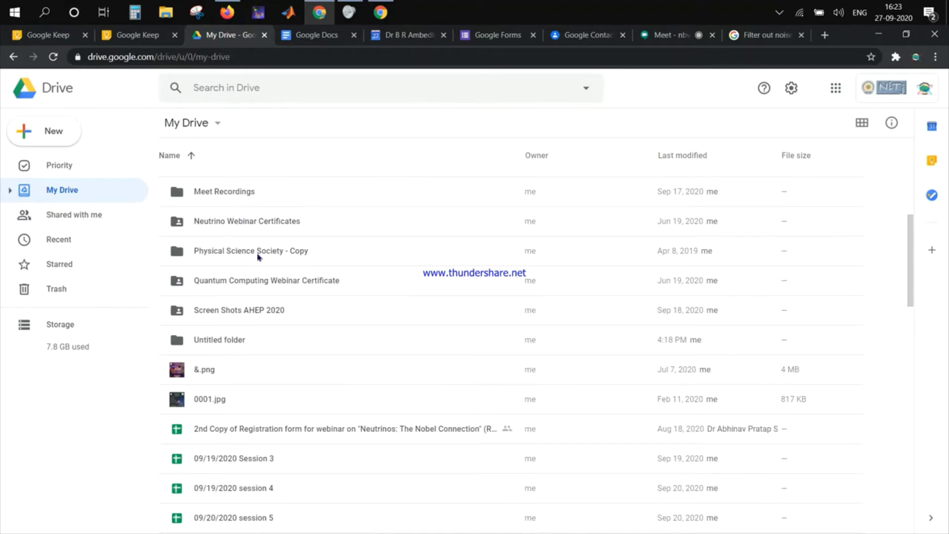
right_click(231, 286)
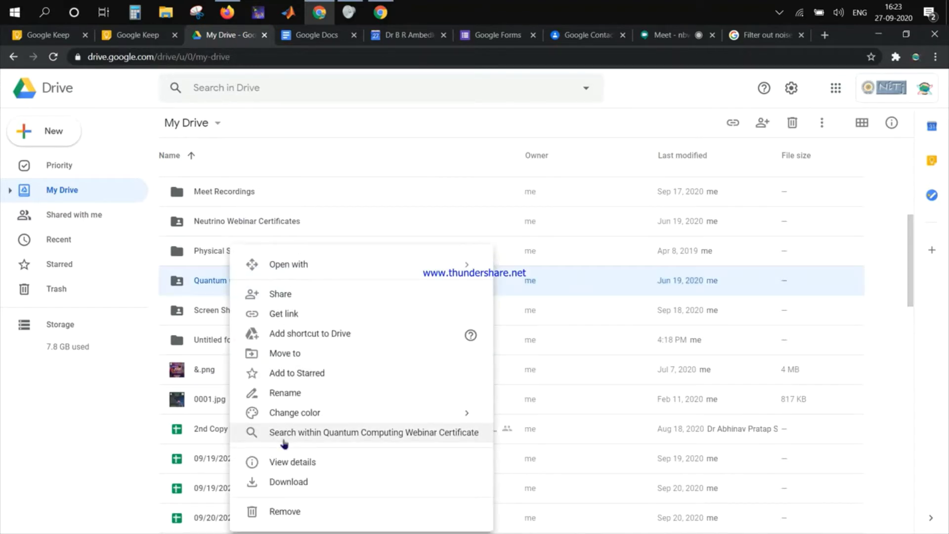
click(36, 132)
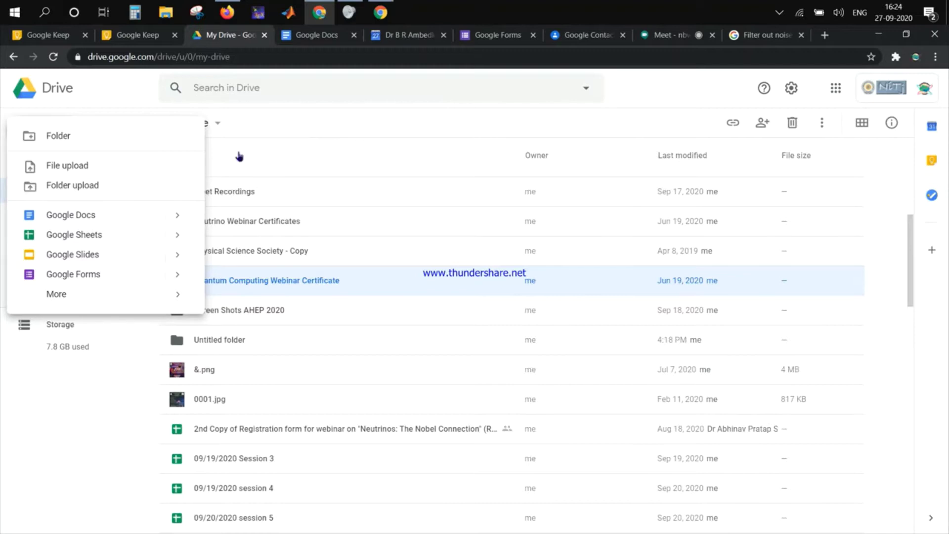
Search Google for 'onde drive' in a new Chrome tab
click(823, 35)
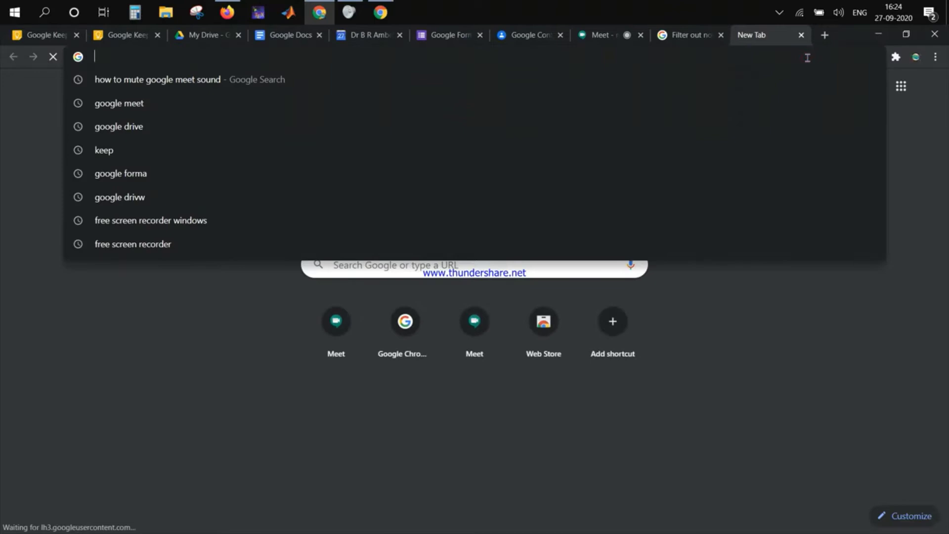
text(micro)
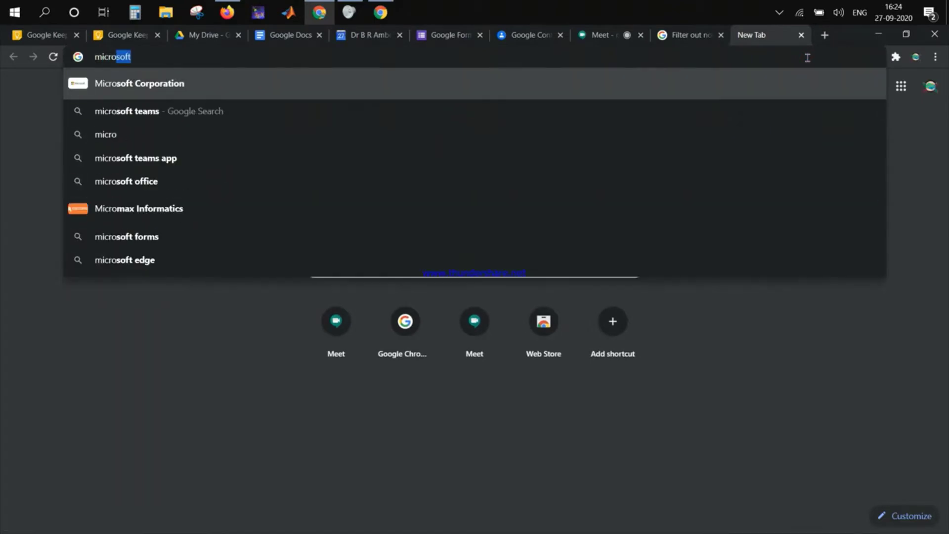
text(fost)
key(BackSpace)
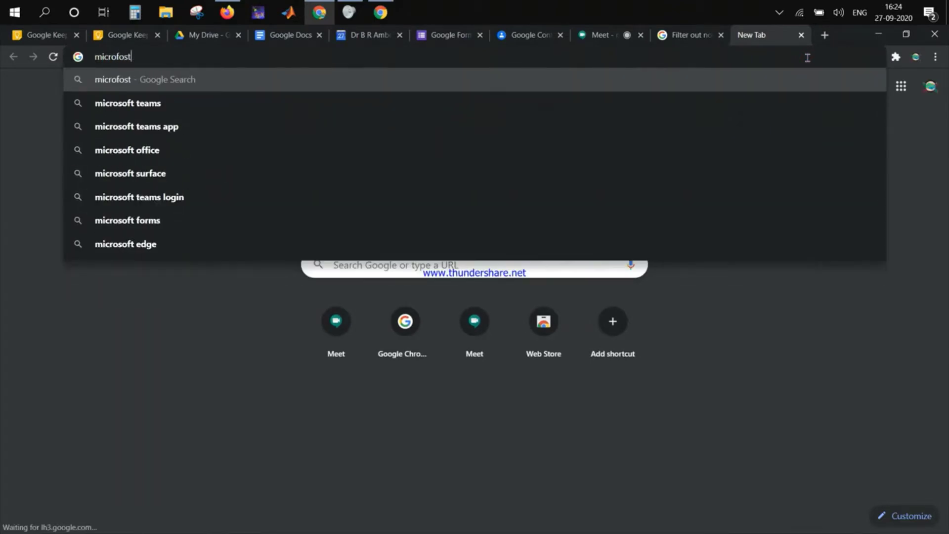
key(BackSpace)
key(BackSpace)
key(BackSpace)
key(BackSpace)
key(BackSpace)
key(BackSpace)
key(BackSpace)
key(BackSpace)
text(o)
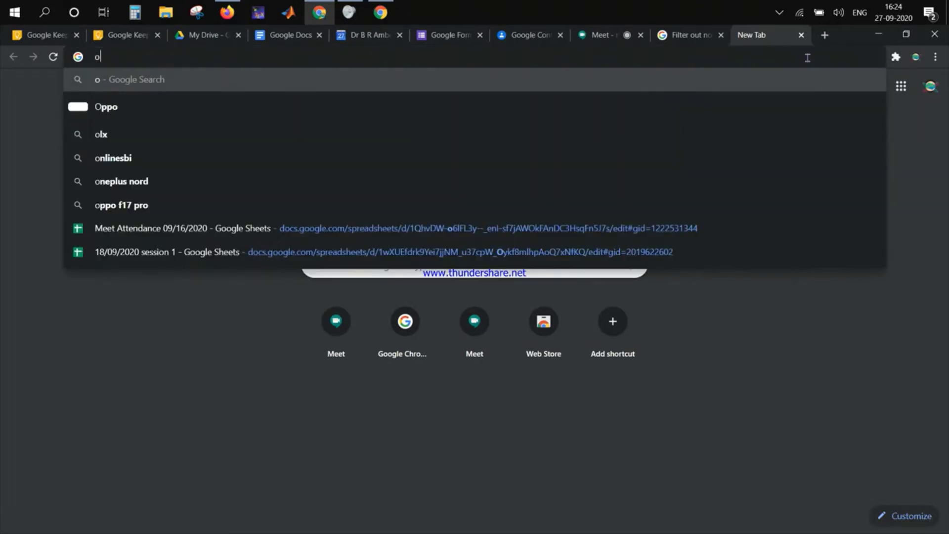
key(BackSpace)
text(shay)
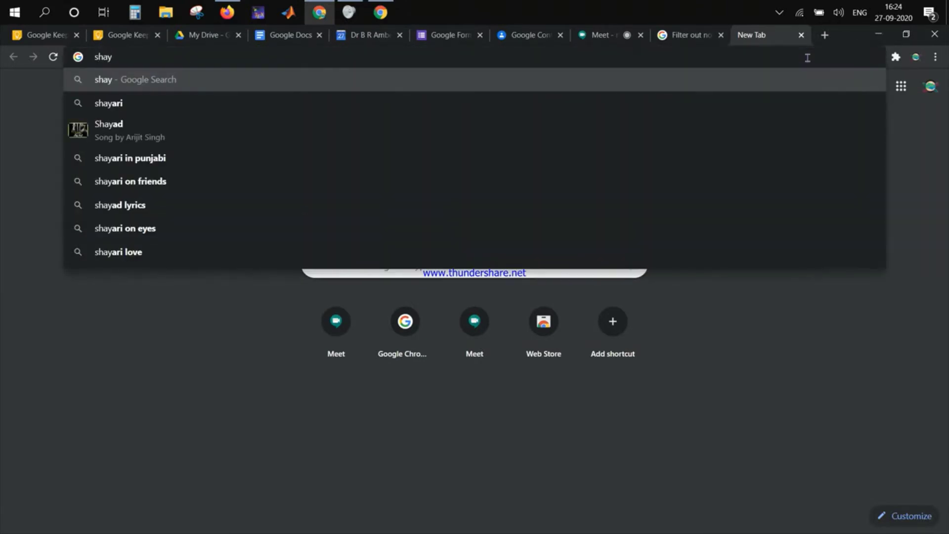
key(BackSpace)
key(BackSpace)
key(BackSpace)
key(BackSpace)
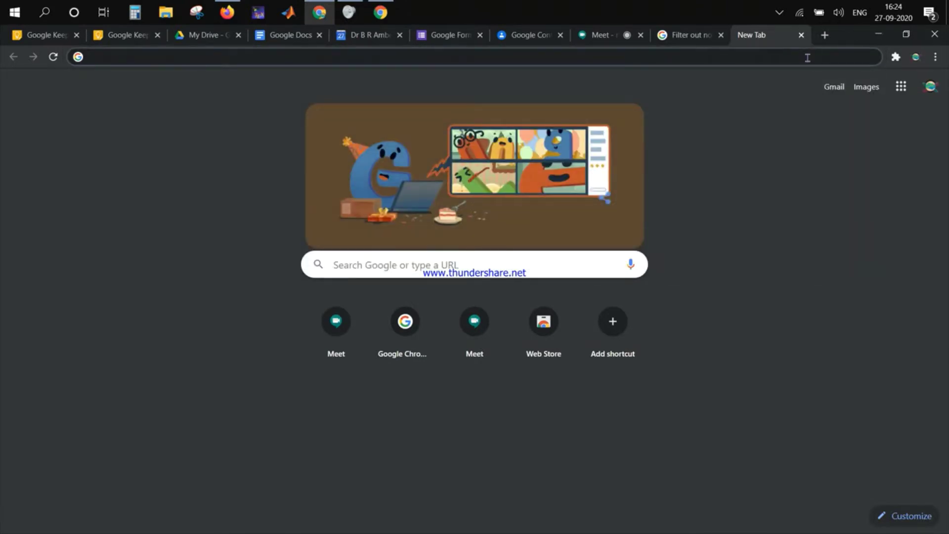
text(onde dr)
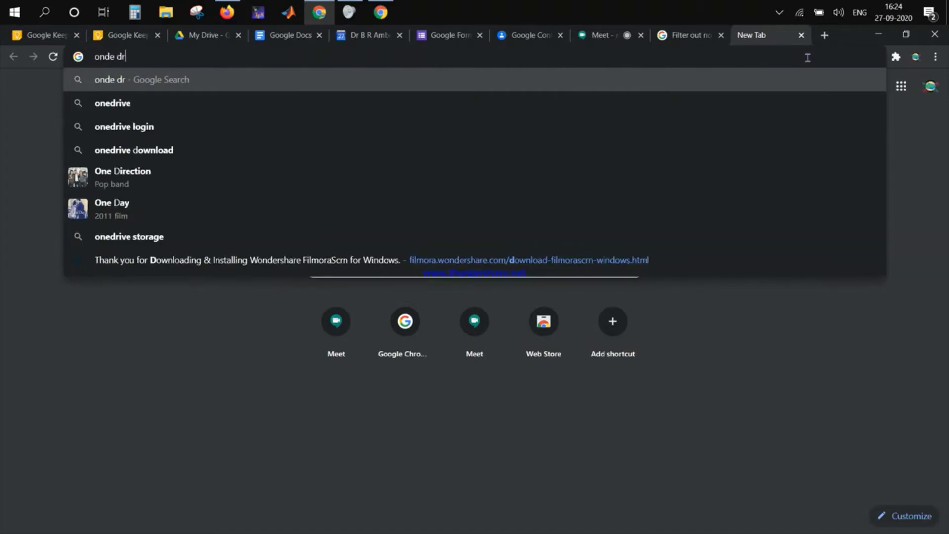
text(ive)
key(Return)
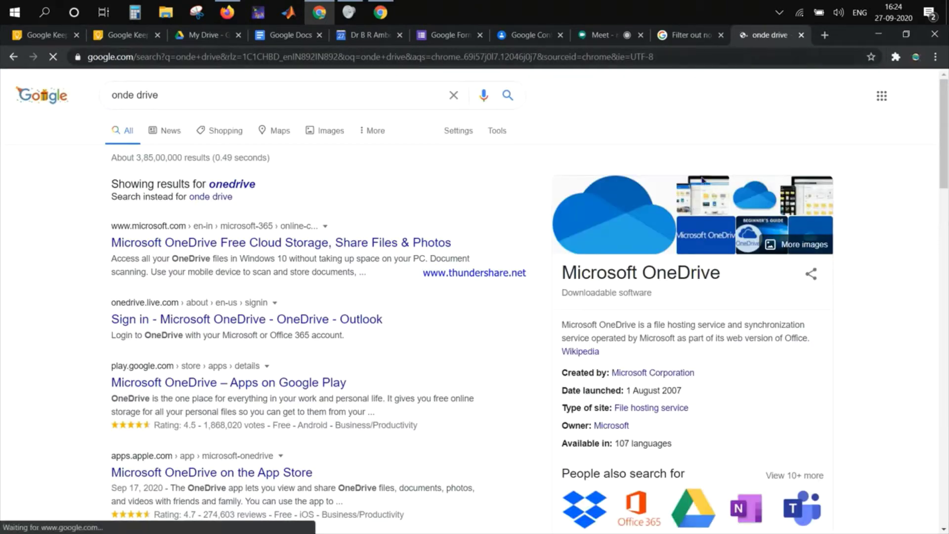
Open the Microsoft OneDrive search result, then return to the My Drive tab
click(428, 242)
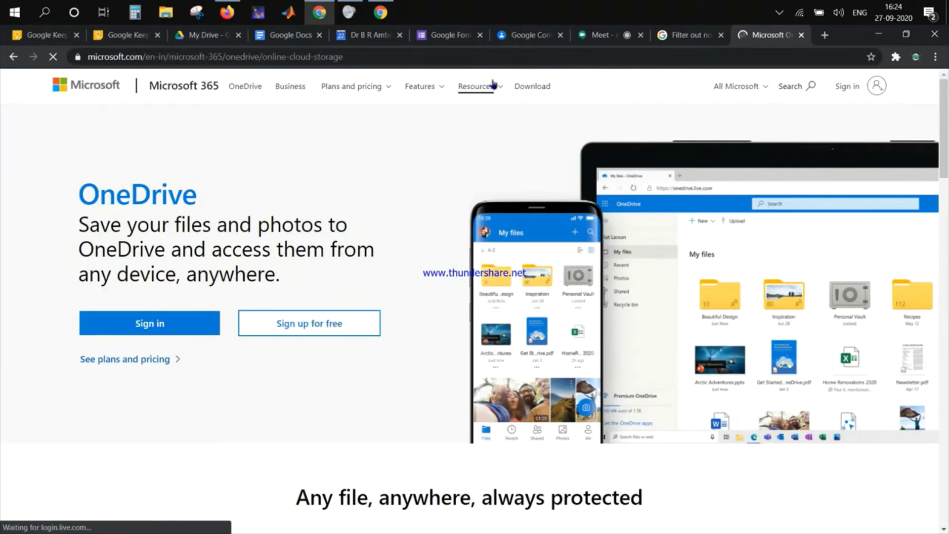
click(214, 41)
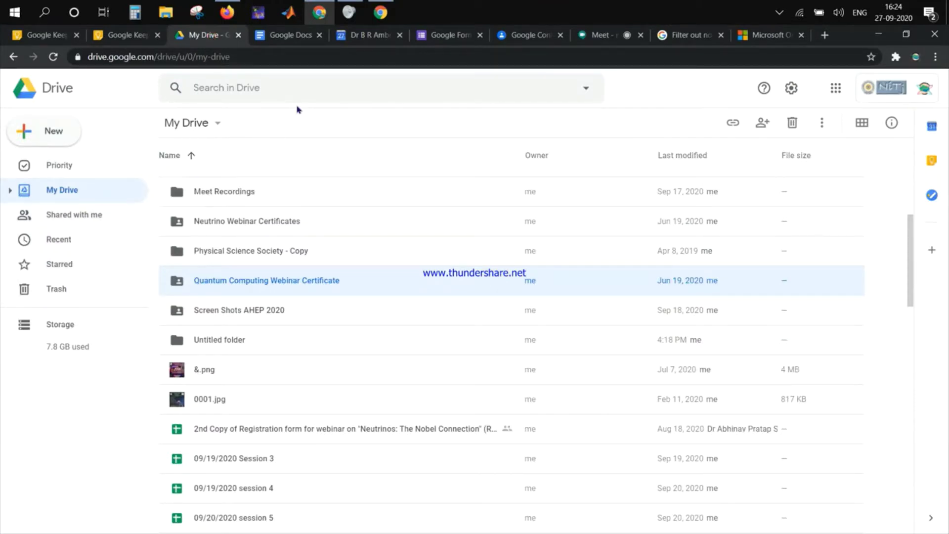
Bring Firefox forward and switch to its empty new tab
click(236, 17)
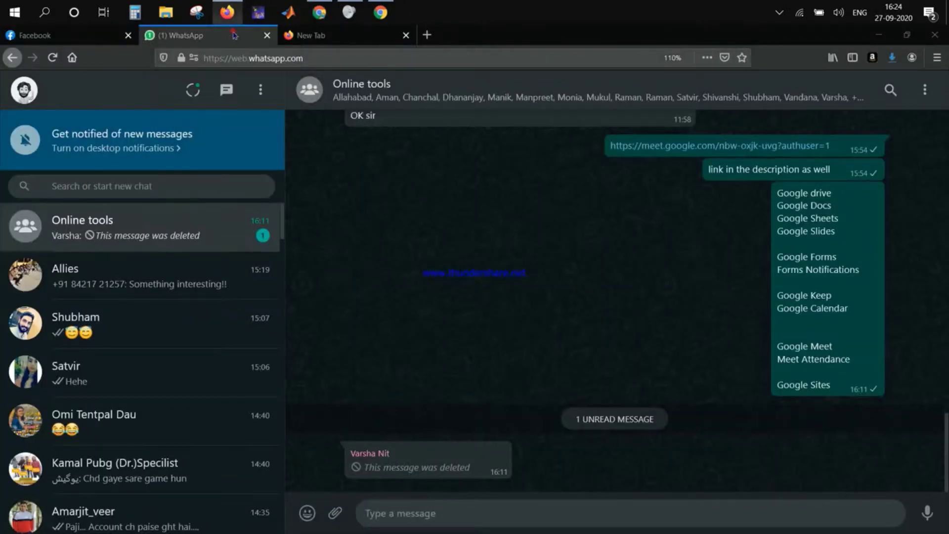
click(344, 38)
click(353, 58)
text(shay)
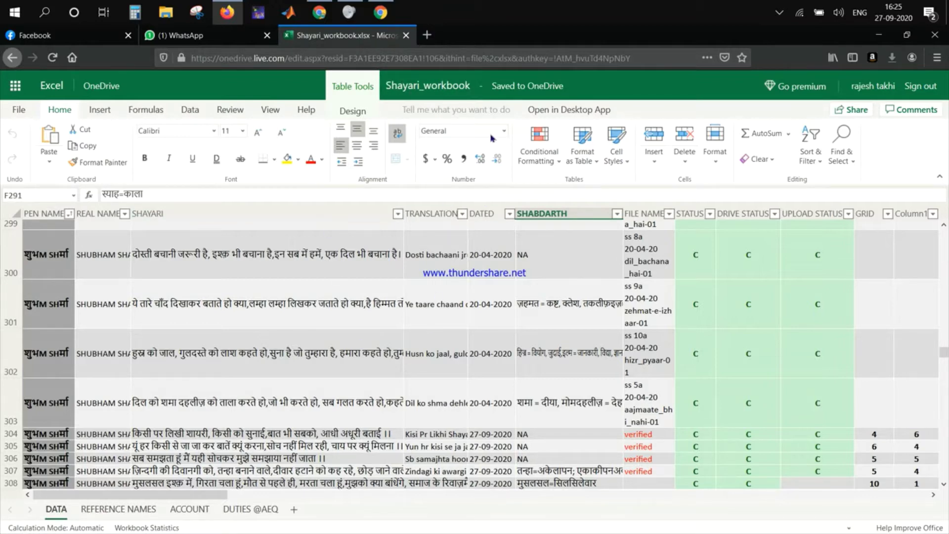
Bring Chrome back and go to the Google Docs home page
mouse_move(319, 12)
click(319, 75)
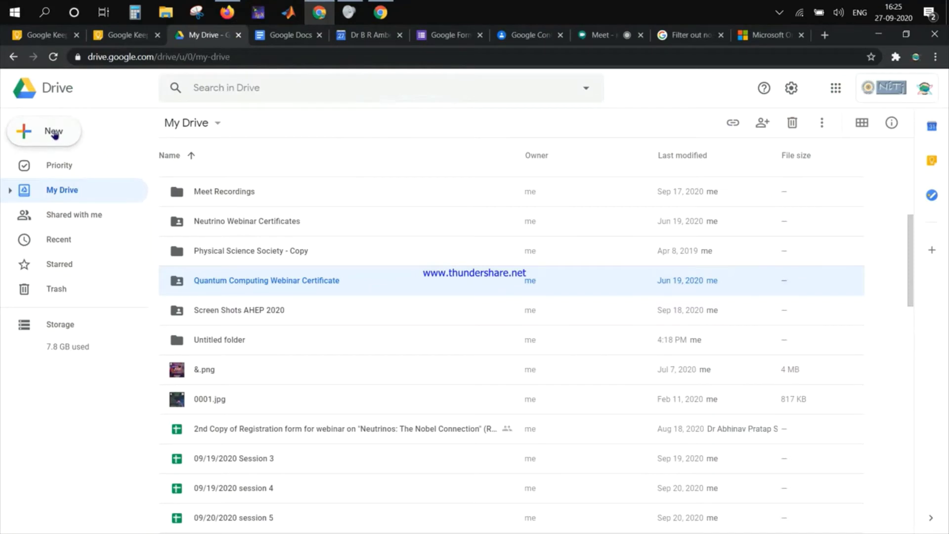
click(288, 35)
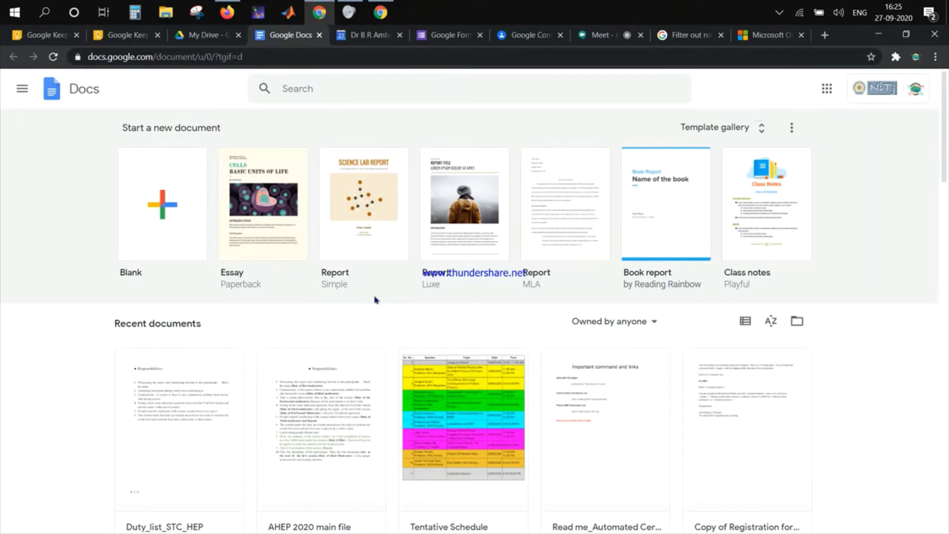
scroll(375, 300, down, 1)
scroll(374, 300, down, 4)
scroll(374, 300, down, 3)
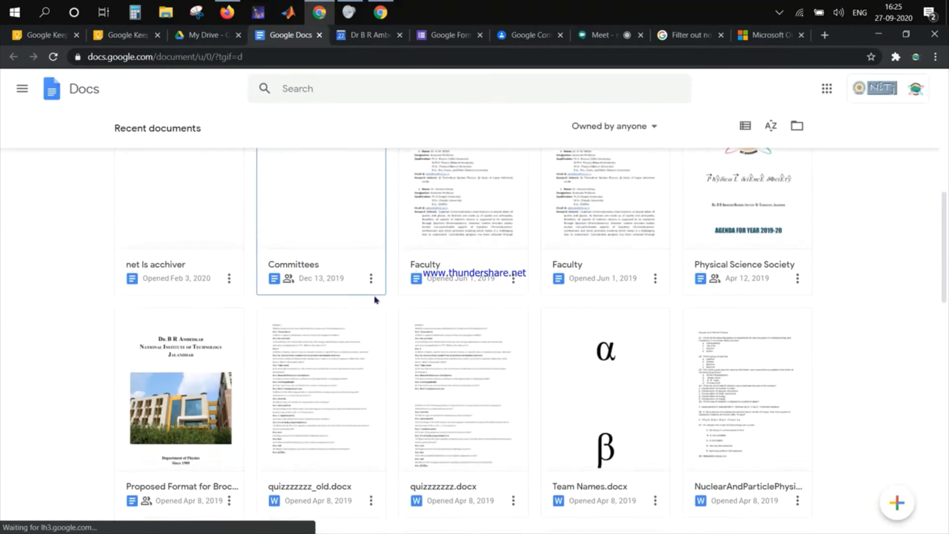
scroll(374, 299, down, 5)
scroll(374, 300, down, 5)
scroll(374, 299, down, 1)
scroll(374, 300, up, 10)
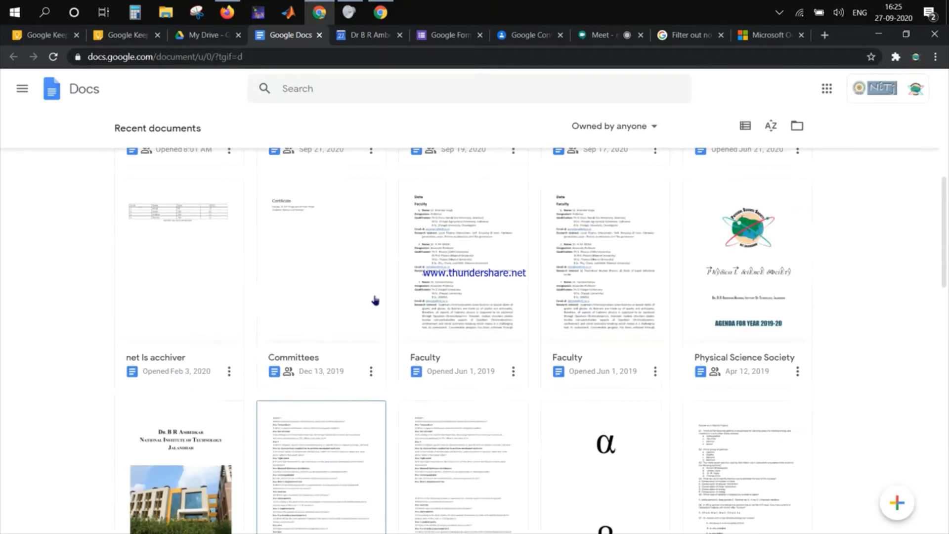
scroll(374, 299, up, 5)
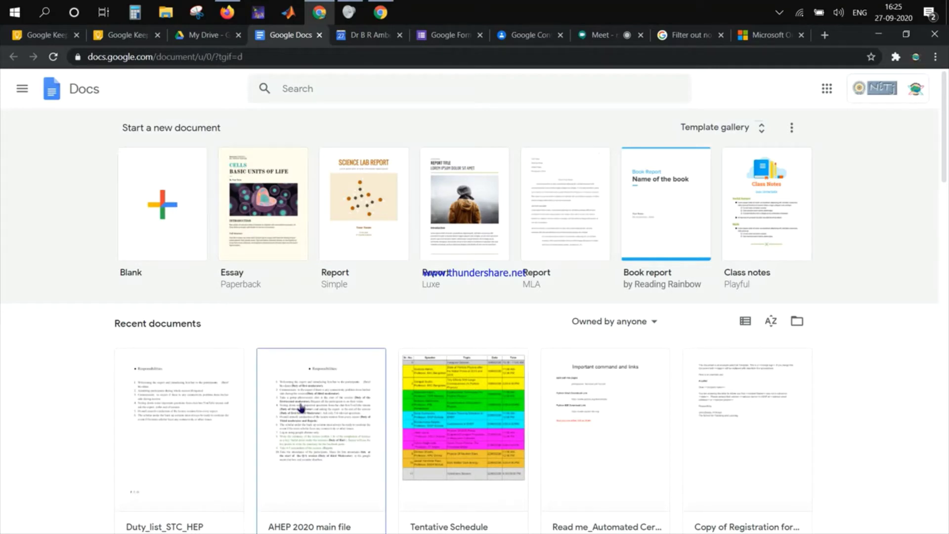
scroll(303, 409, down, 1)
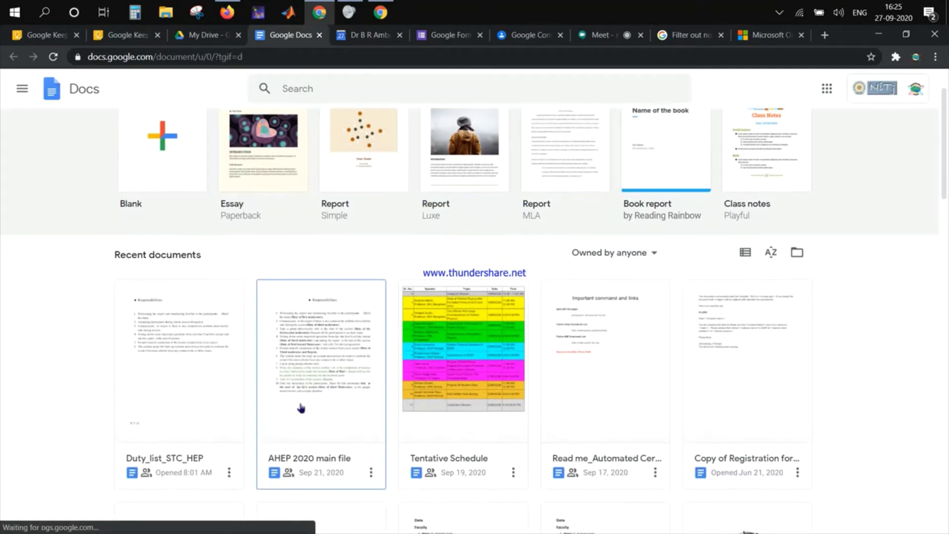
Open the AHEP 2020 main file document and dismiss the signed-in account notice
click(312, 368)
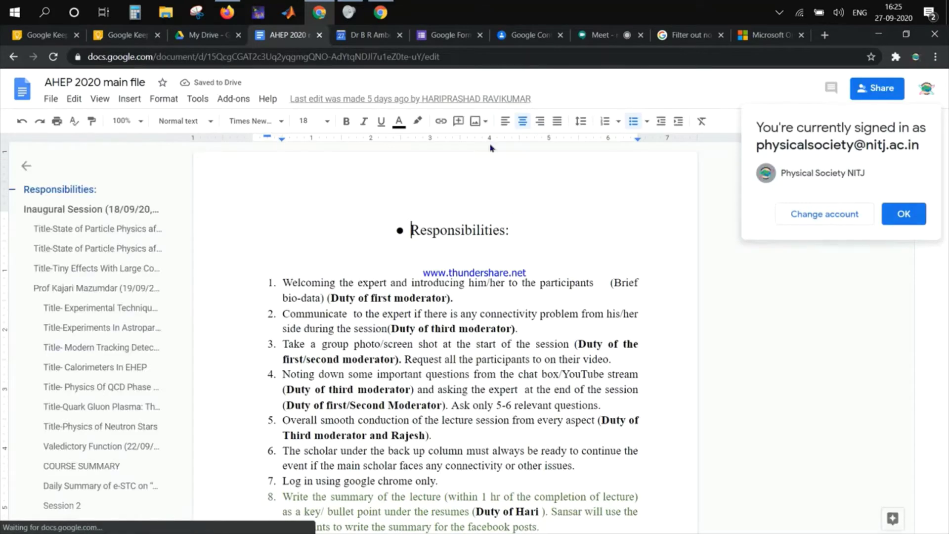
click(904, 214)
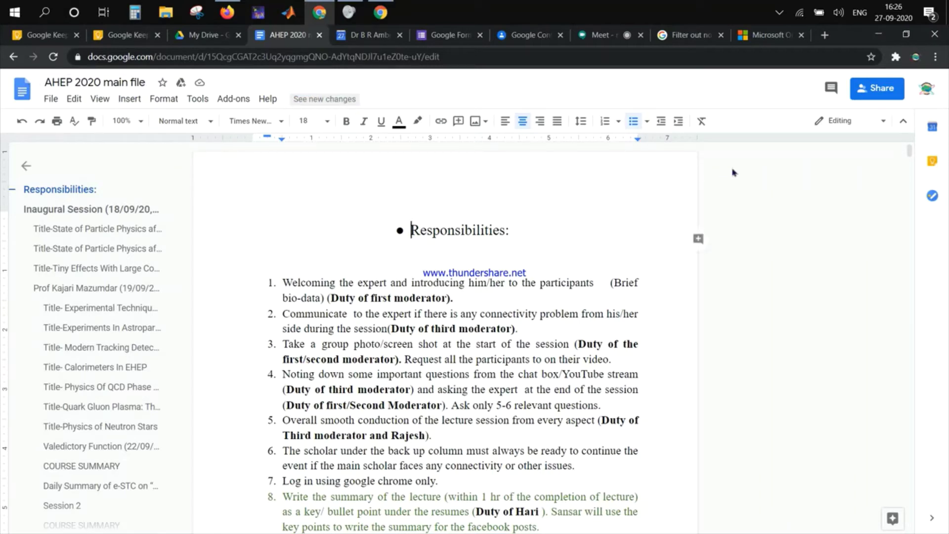
scroll(599, 304, down, 10)
scroll(598, 304, down, 5)
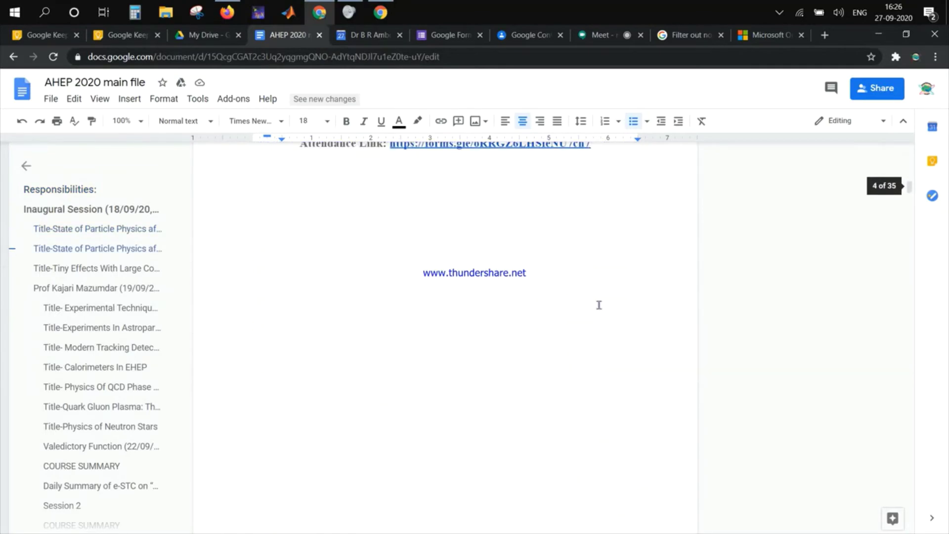
scroll(599, 304, down, 10)
scroll(599, 304, down, 10)
scroll(599, 304, down, 10)
scroll(599, 304, down, 10)
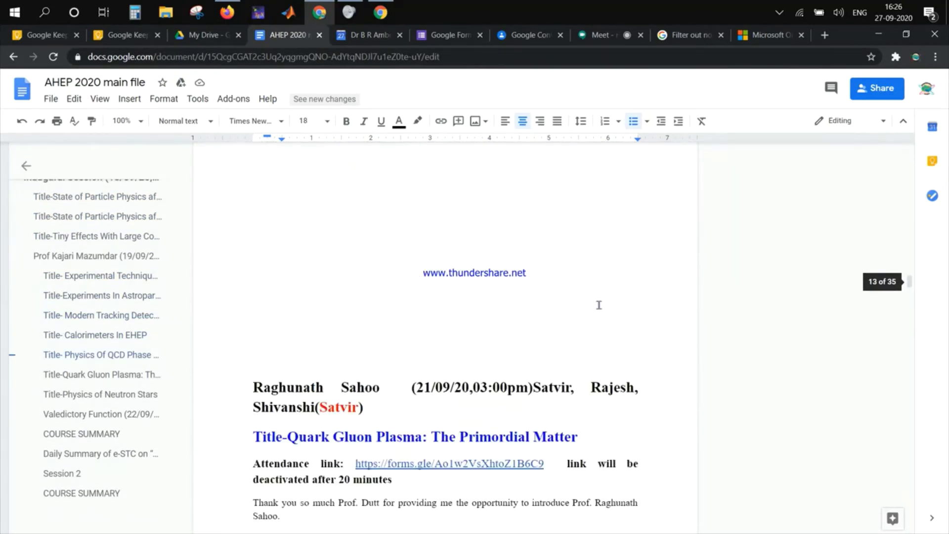
scroll(599, 303, down, 10)
scroll(599, 304, down, 10)
scroll(600, 304, down, 10)
scroll(599, 305, up, 5)
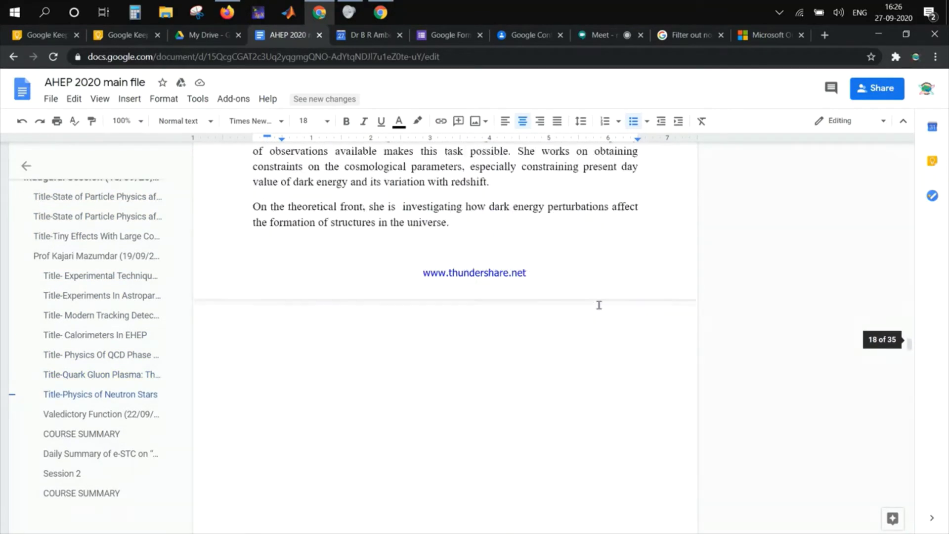
scroll(599, 303, up, 5)
scroll(598, 304, up, 5)
scroll(599, 304, up, 5)
scroll(599, 304, up, 5)
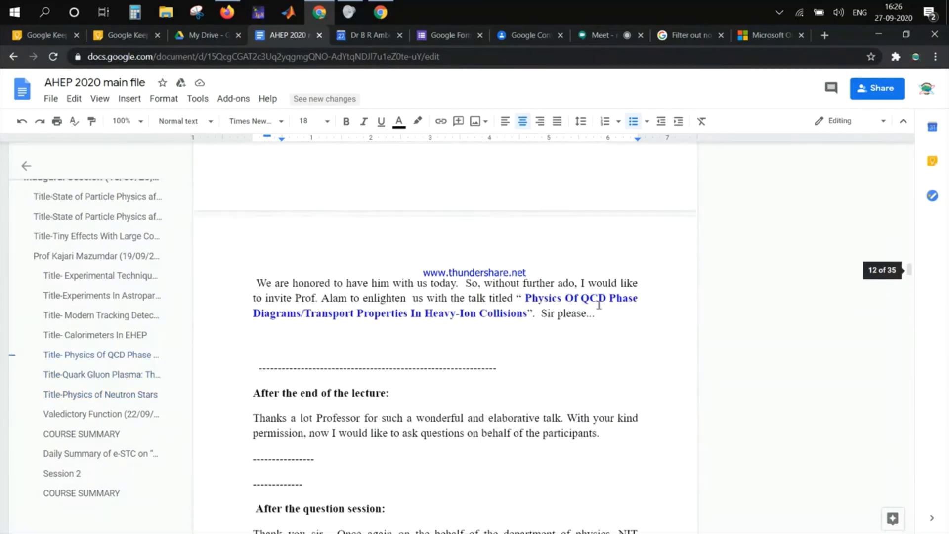
scroll(599, 304, up, 5)
scroll(599, 304, up, 5)
scroll(600, 304, up, 5)
scroll(599, 304, up, 5)
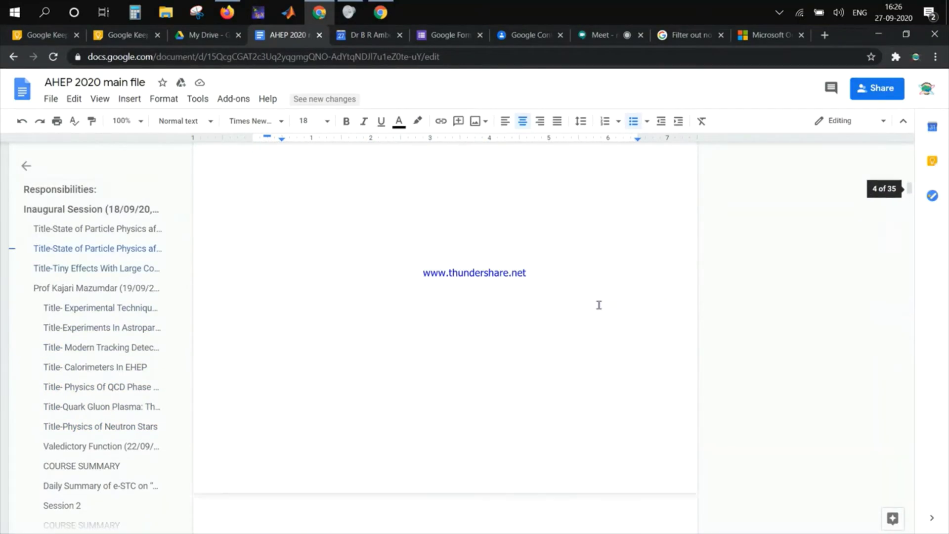
scroll(599, 304, up, 5)
scroll(598, 304, up, 5)
scroll(599, 304, up, 3)
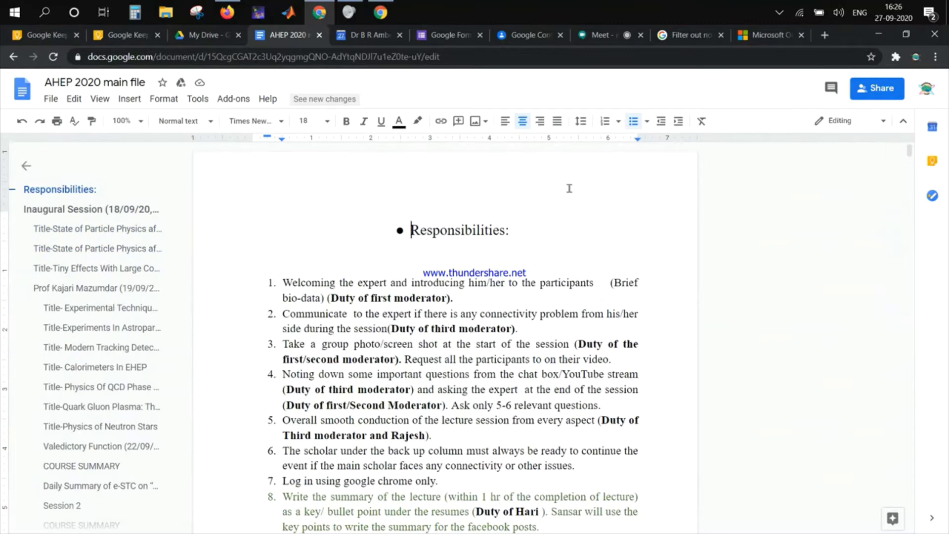
Review the AHEP 2020 main file's sharing settings, then close them with Done
click(883, 88)
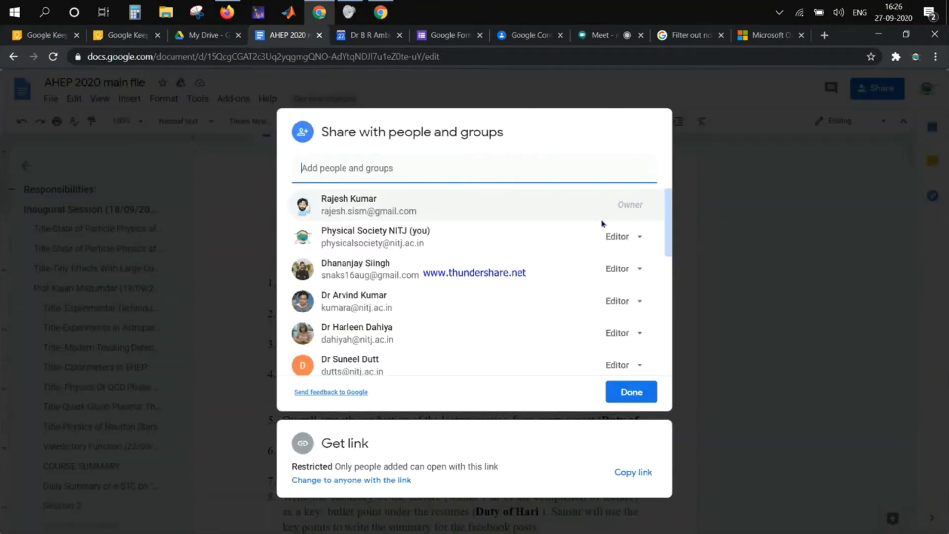
scroll(530, 292, down, 2)
scroll(531, 292, down, 2)
scroll(531, 292, down, 1)
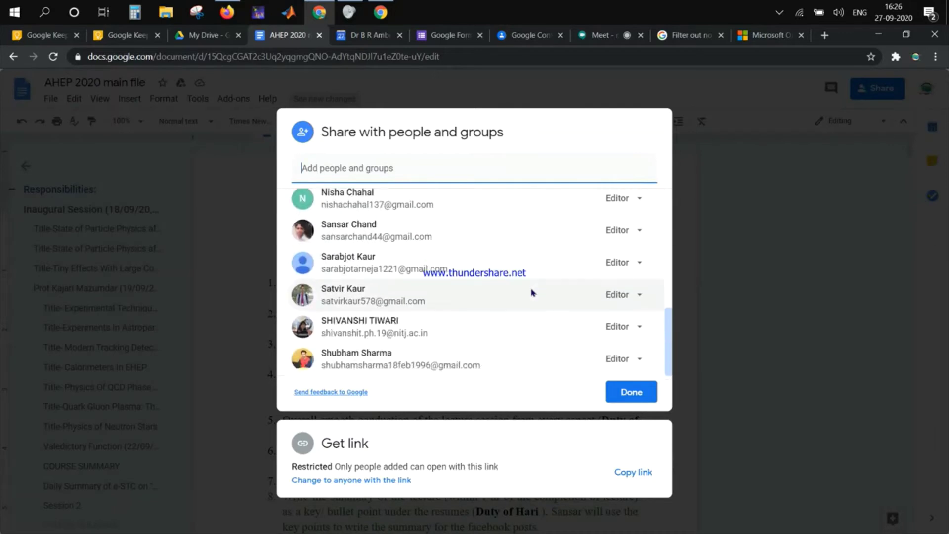
scroll(531, 292, up, 1)
scroll(531, 292, up, 1)
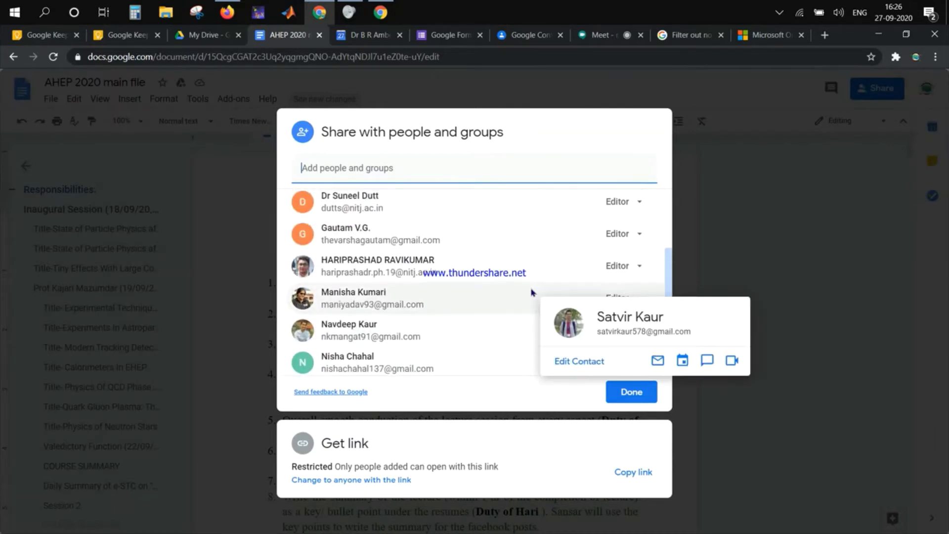
scroll(531, 292, up, 1)
scroll(427, 245, up, 1)
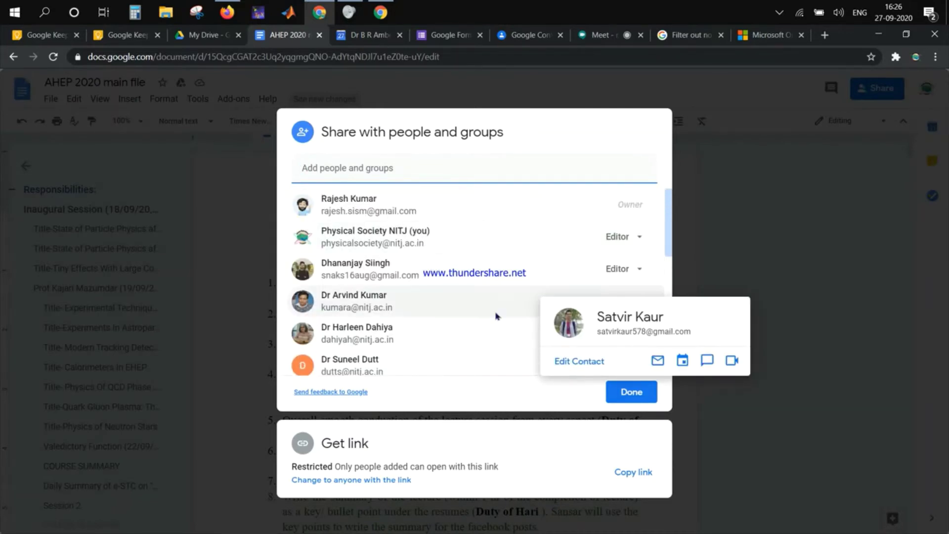
click(631, 392)
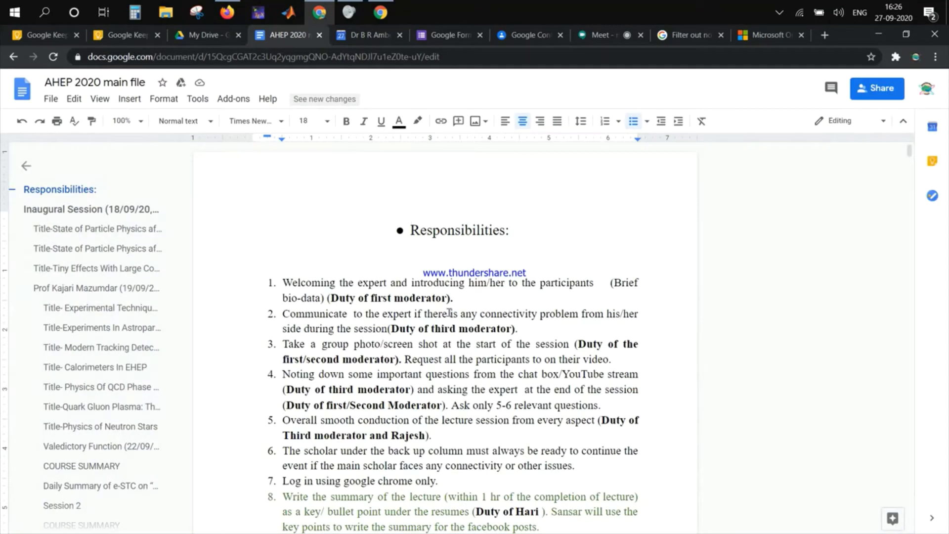
scroll(448, 313, down, 2)
scroll(448, 313, up, 2)
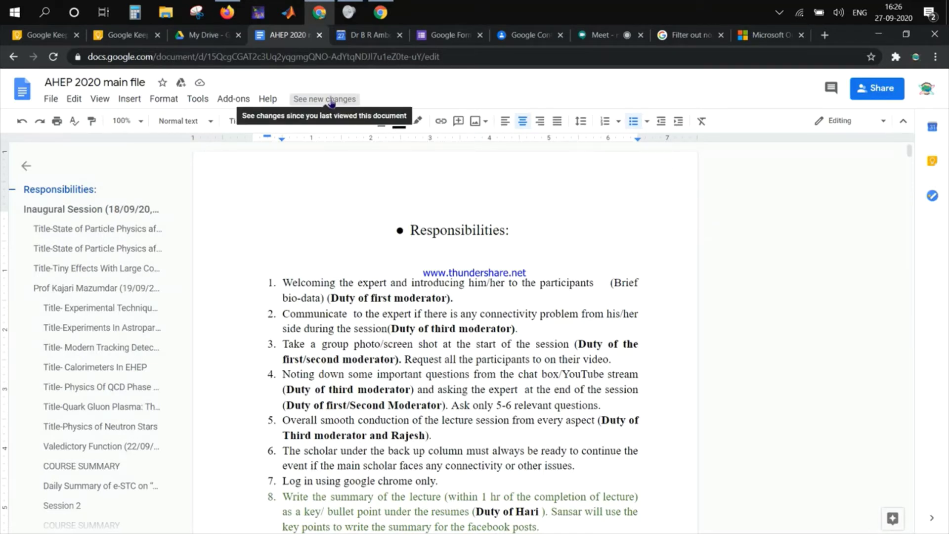
Show changes since the last visit, then open the full version history
click(304, 102)
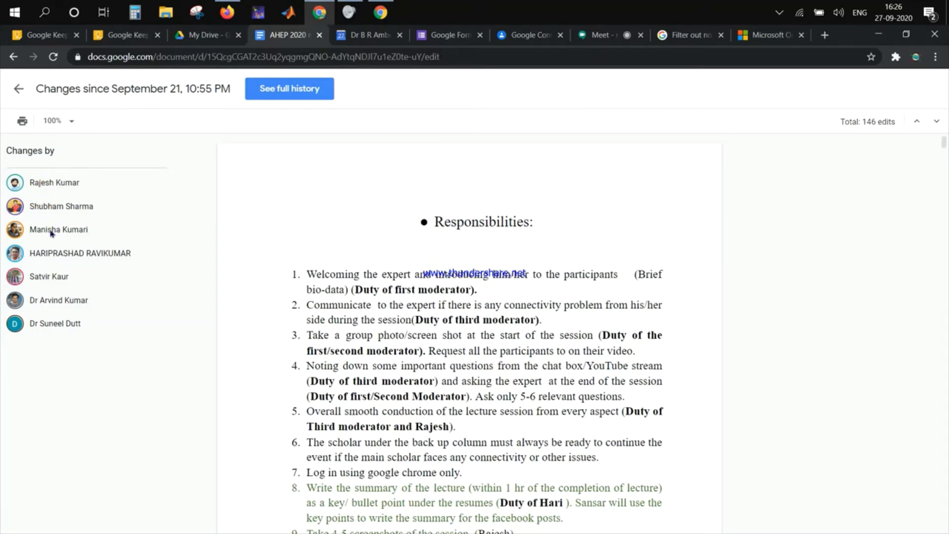
scroll(311, 364, down, 4)
scroll(312, 365, down, 5)
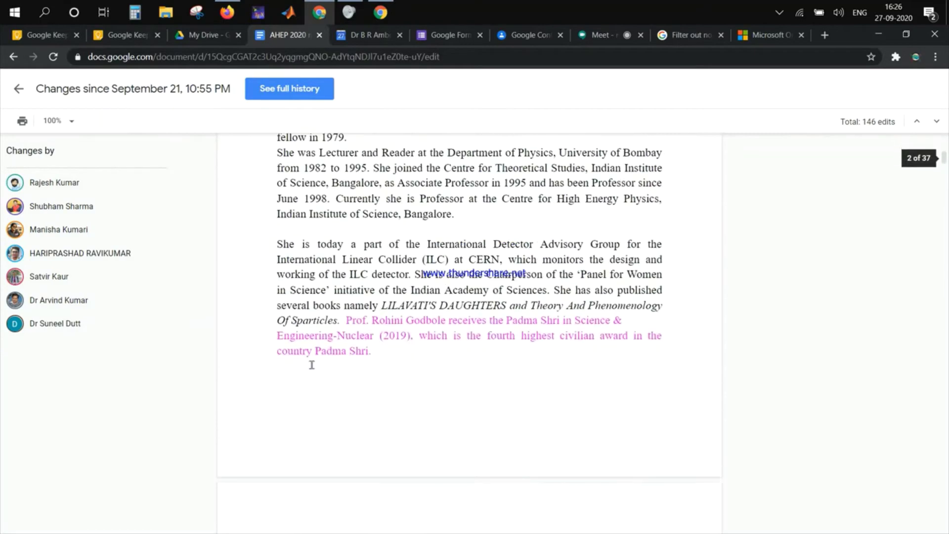
scroll(311, 364, down, 1)
scroll(311, 364, down, 3)
scroll(312, 364, down, 5)
scroll(311, 364, down, 5)
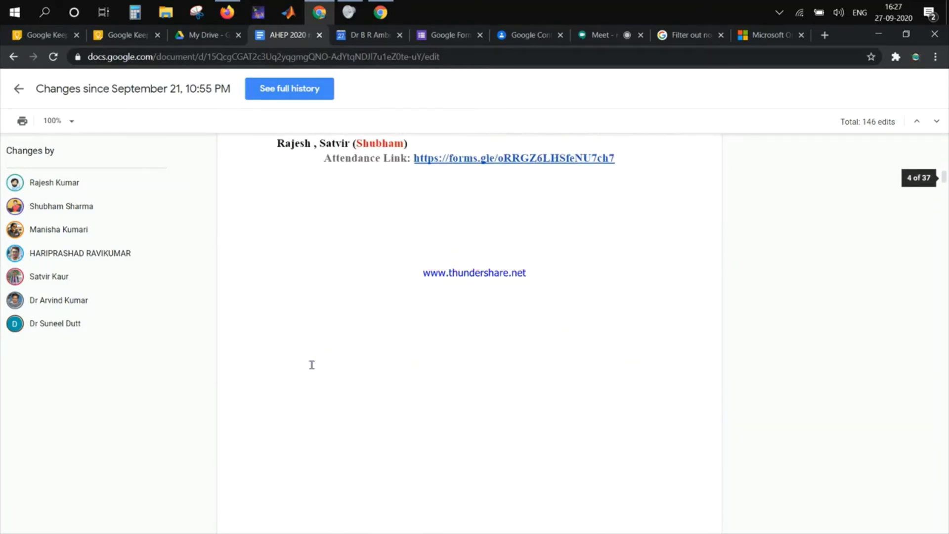
scroll(312, 364, down, 5)
scroll(312, 364, down, 5)
scroll(311, 365, down, 5)
scroll(312, 364, down, 5)
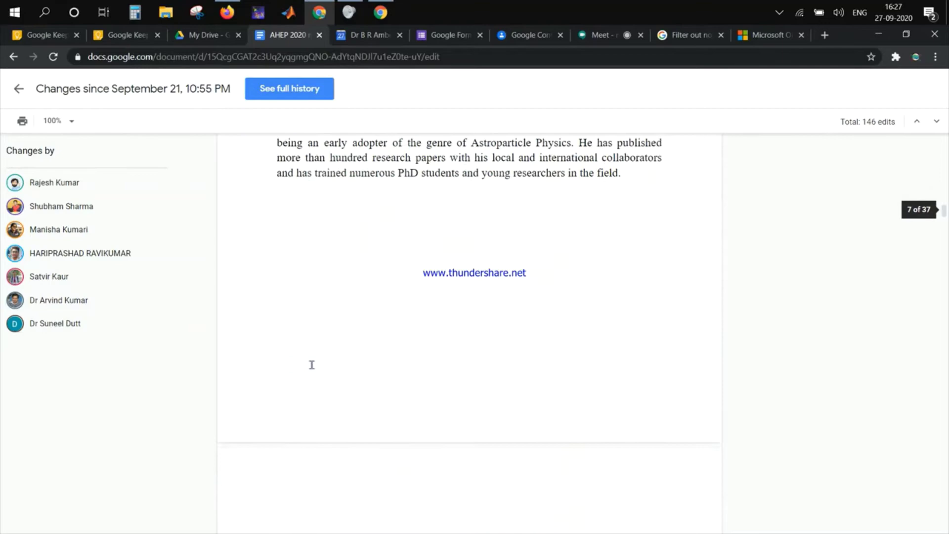
scroll(312, 364, down, 5)
scroll(312, 364, down, 5)
scroll(312, 364, up, 5)
scroll(304, 229, up, 5)
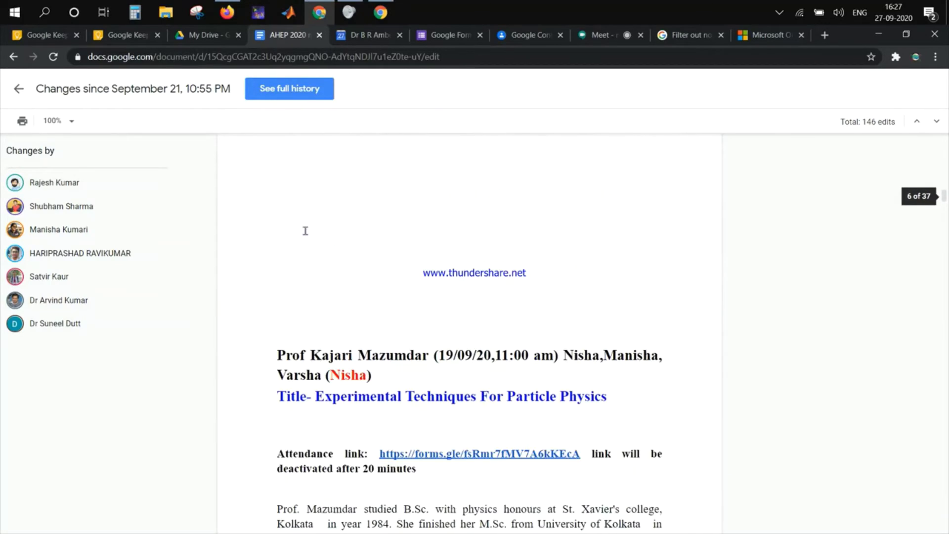
scroll(303, 229, up, 5)
scroll(289, 164, up, 1)
click(271, 87)
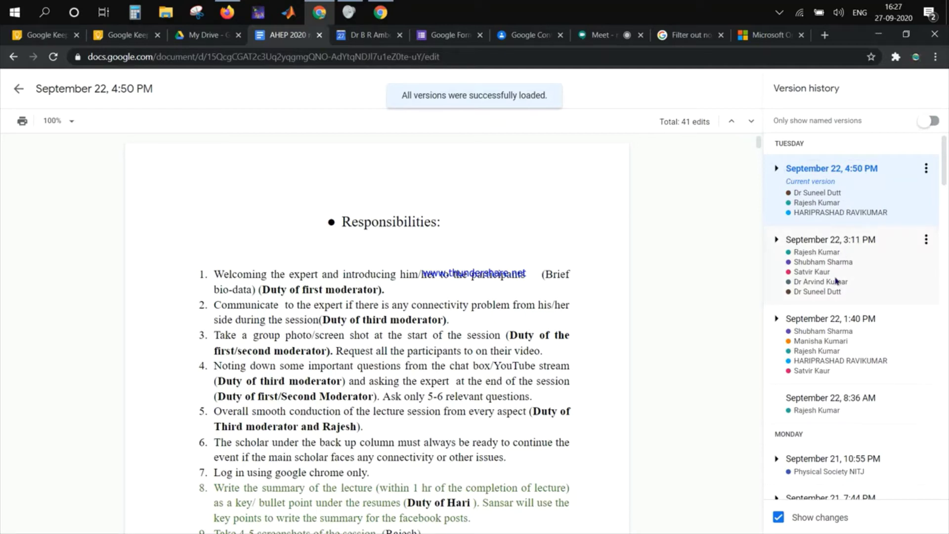
mouse_move(850, 267)
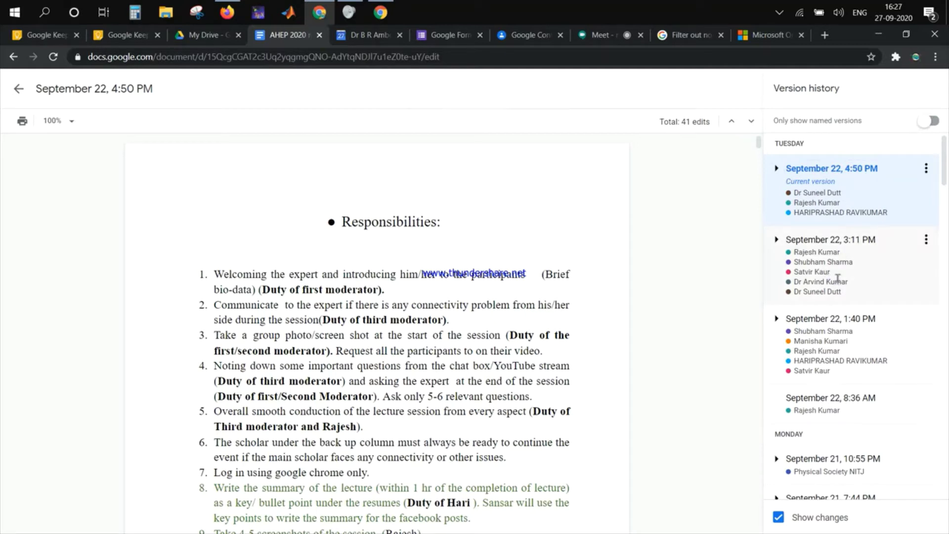
Browse the September 22 1:40 PM and 3:11 PM versions, then leave version history
click(830, 356)
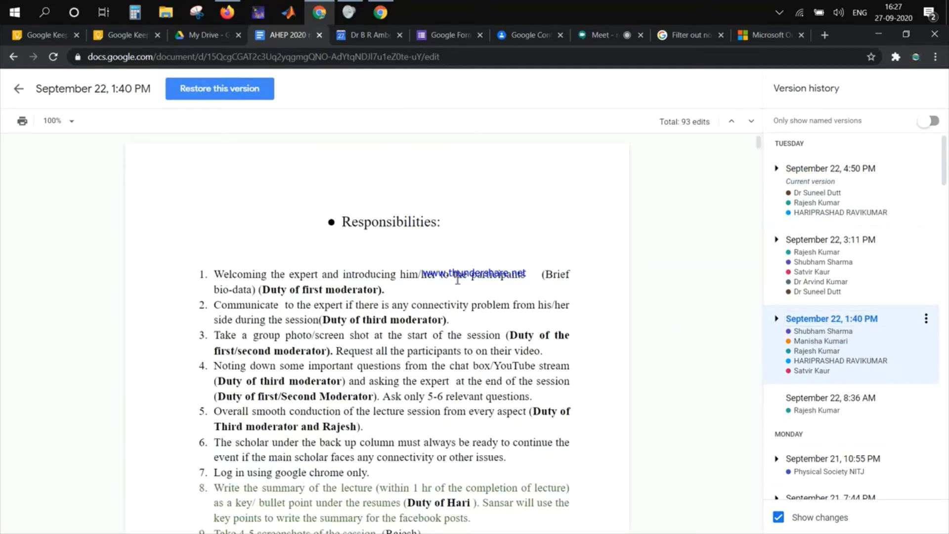
click(848, 274)
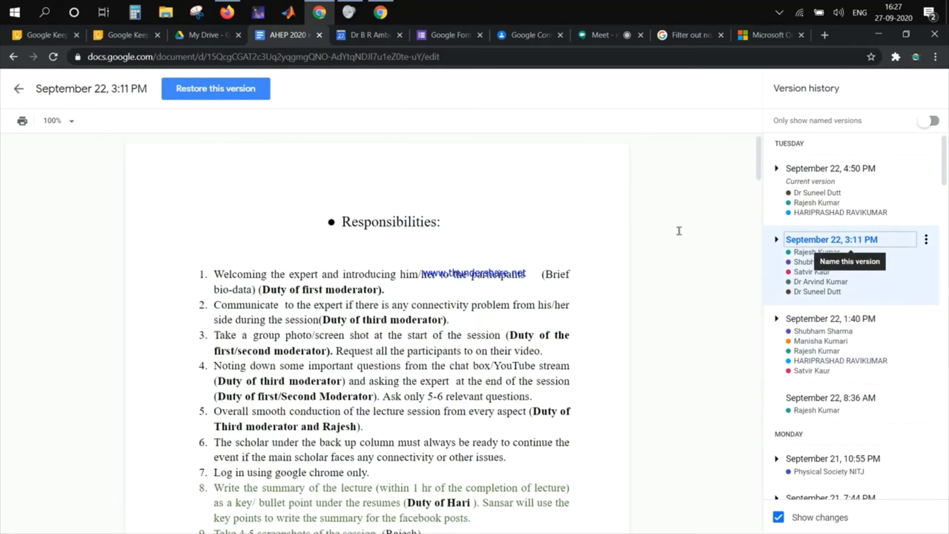
click(869, 201)
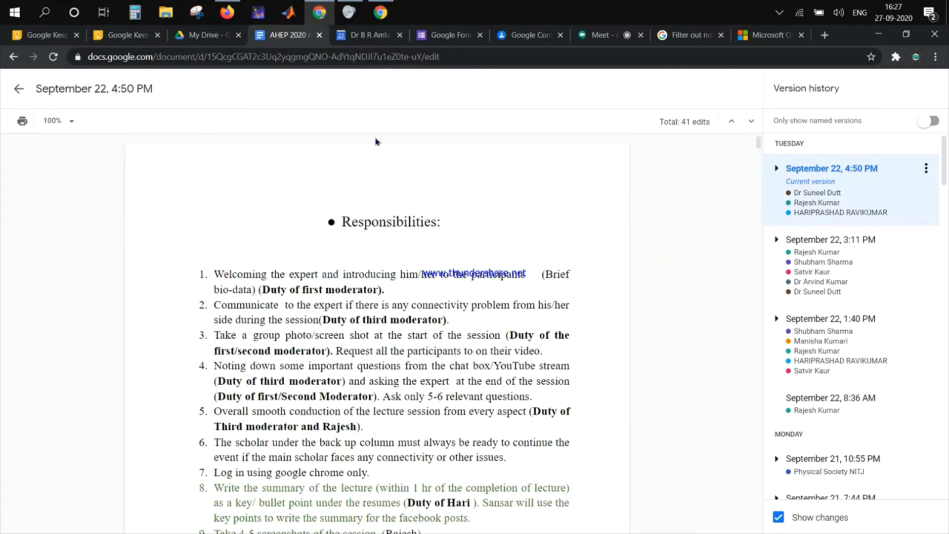
mouse_move(853, 345)
click(823, 361)
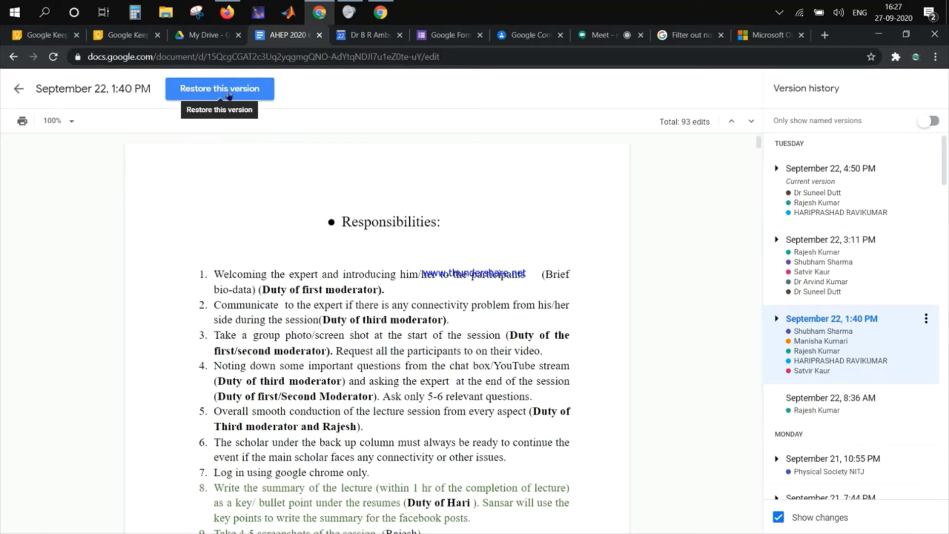
click(22, 90)
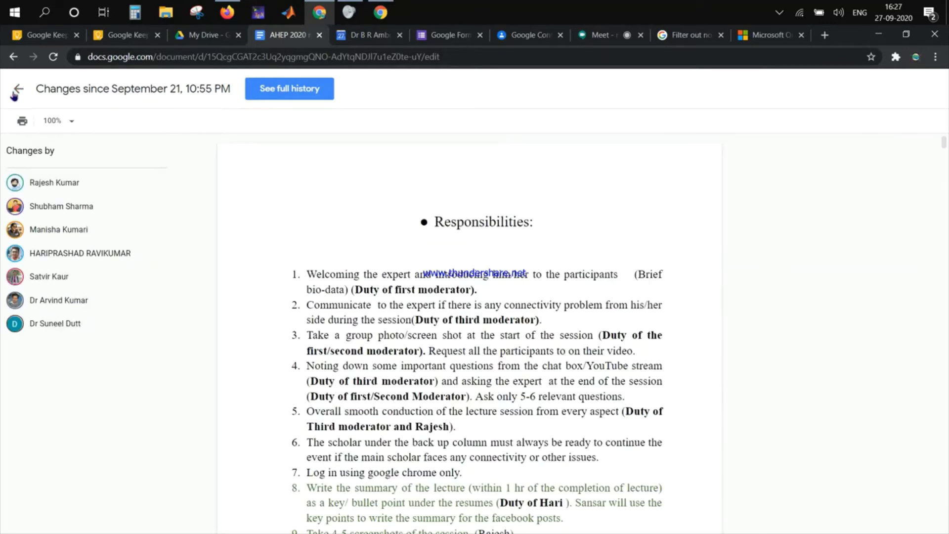
Return to editing the AHEP 2020 main file and list its File menu commands
click(15, 90)
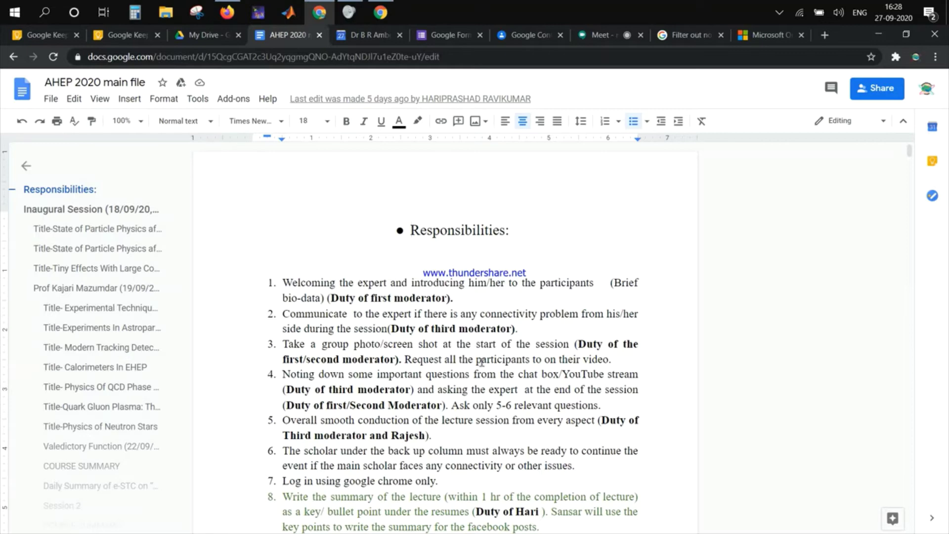
scroll(481, 361, down, 4)
scroll(482, 362, up, 2)
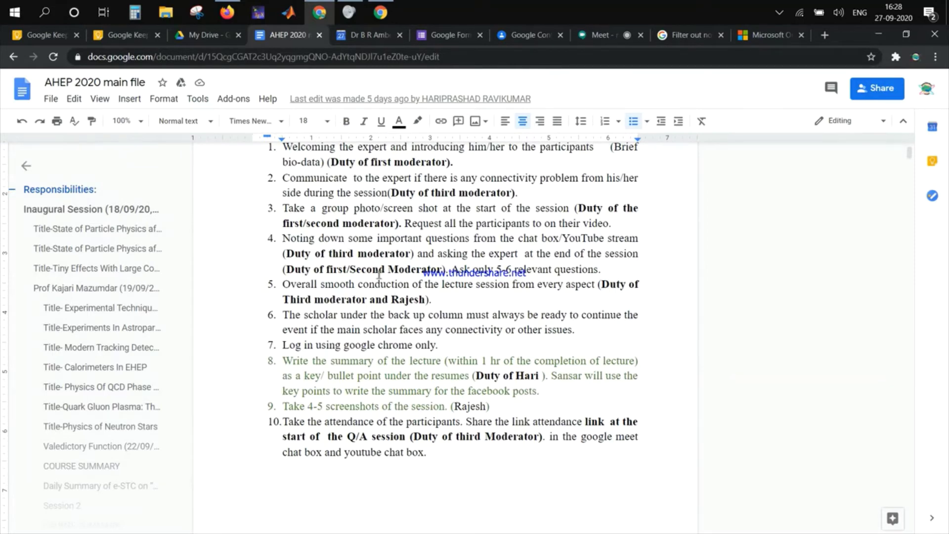
scroll(397, 298, up, 2)
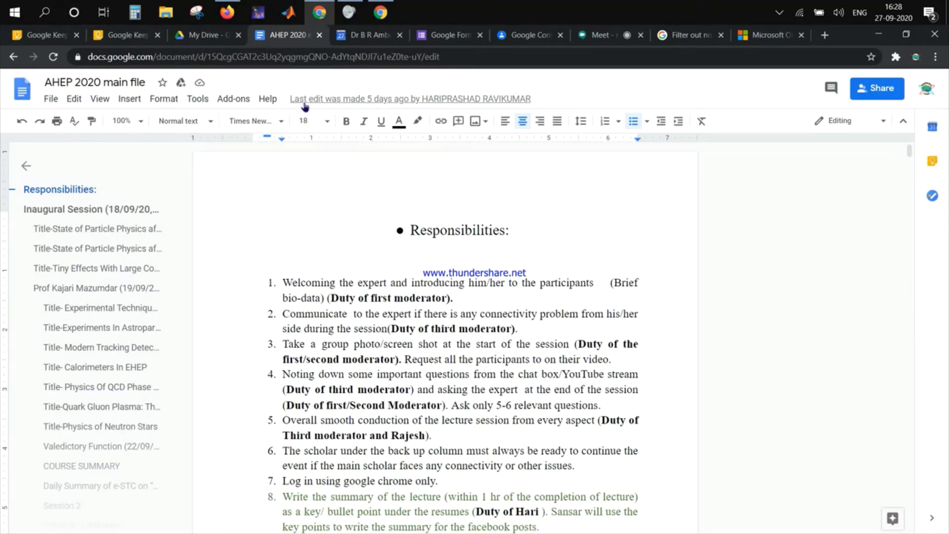
click(52, 105)
mouse_move(74, 220)
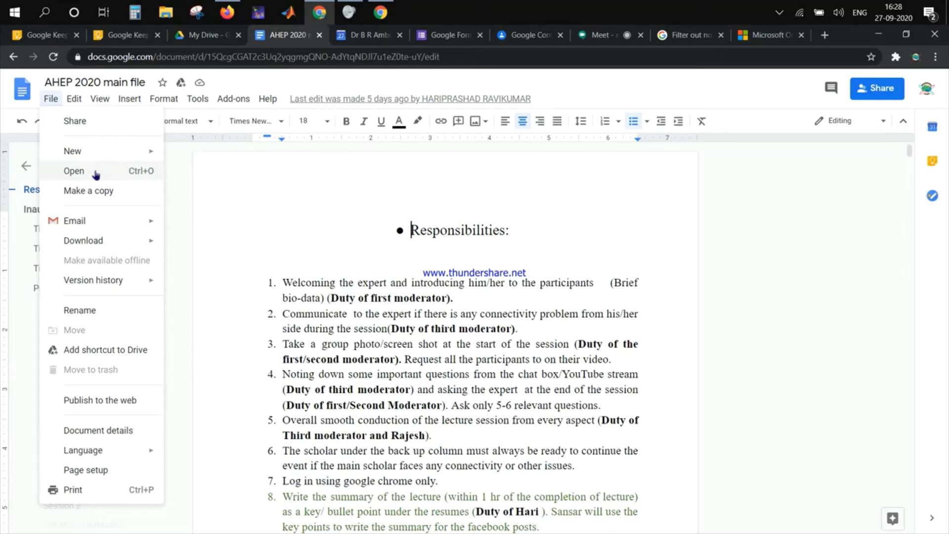
Upload and open the Word file 'Proceeding of', then close its tab
click(91, 173)
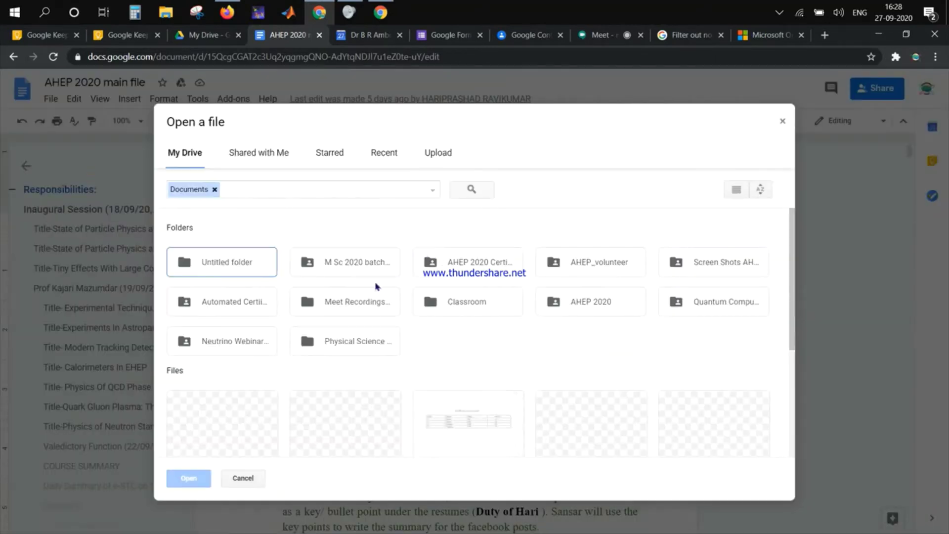
click(437, 154)
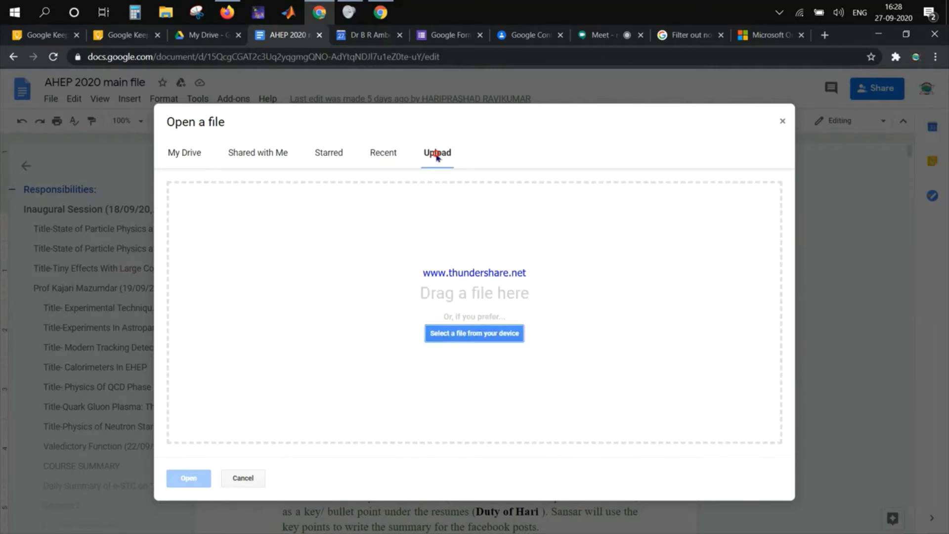
click(443, 333)
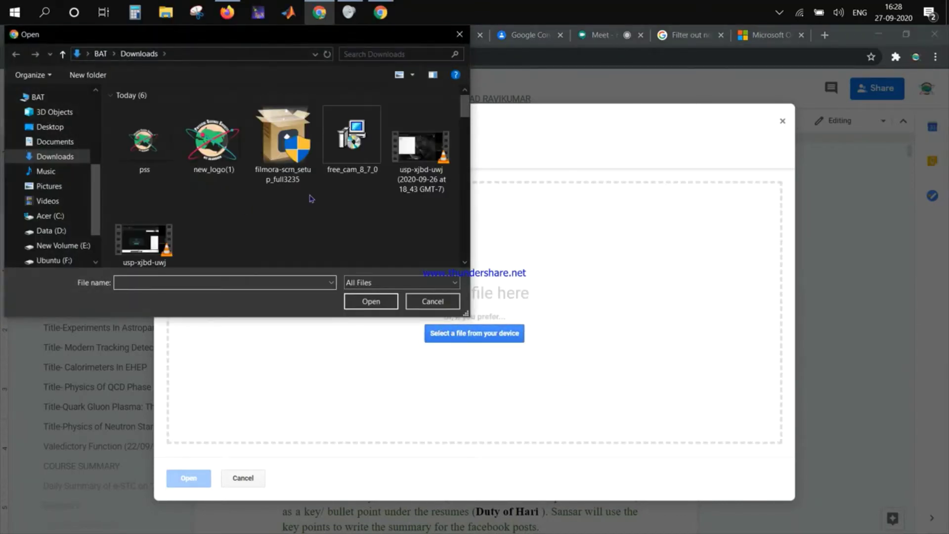
scroll(310, 198, down, 3)
scroll(309, 197, down, 2)
scroll(260, 198, down, 2)
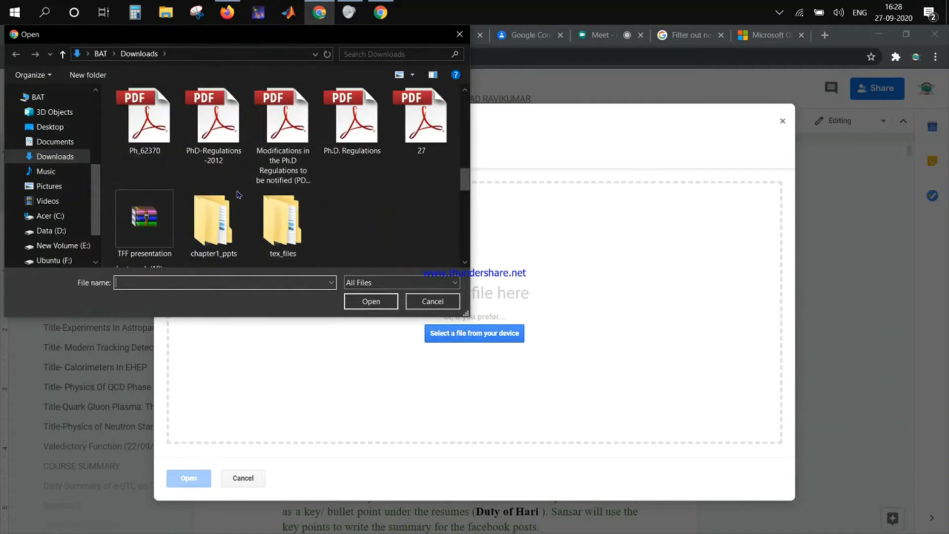
scroll(216, 197, up, 2)
click(213, 123)
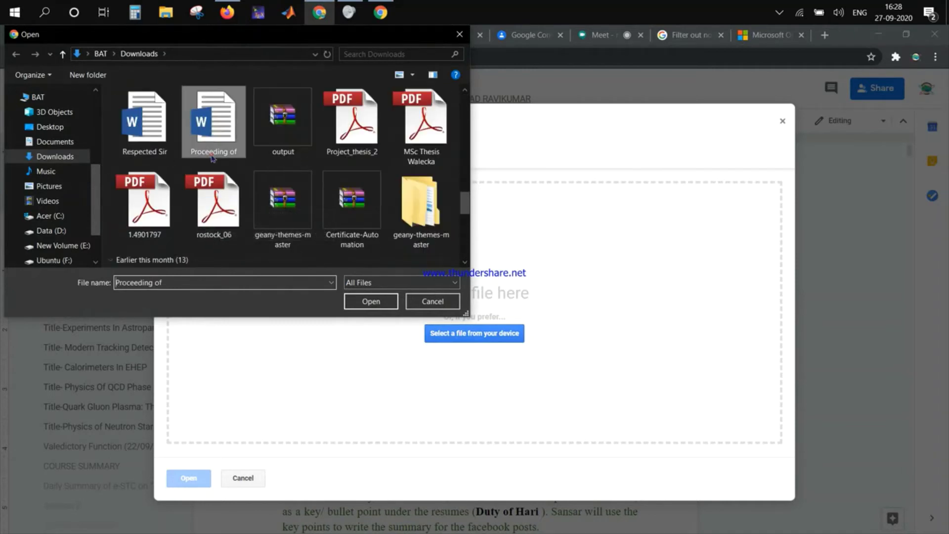
click(371, 301)
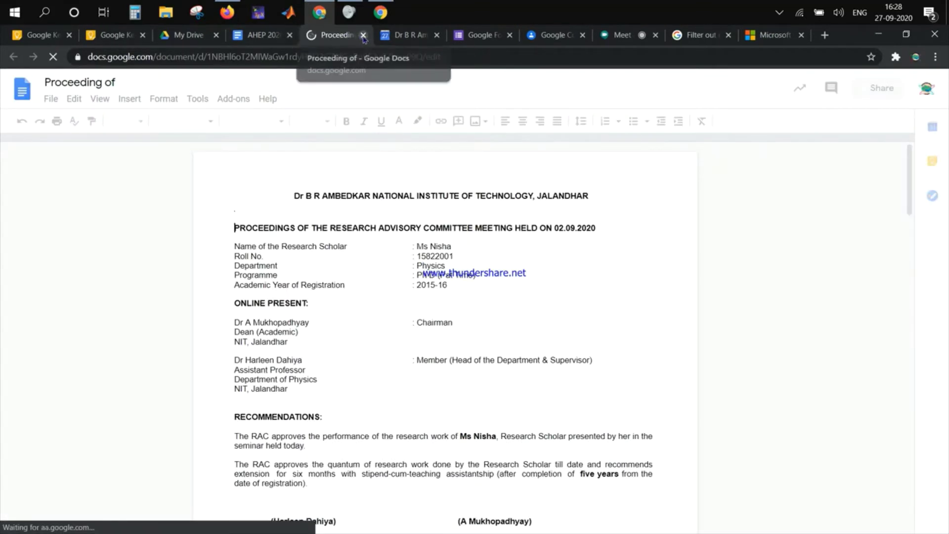
click(280, 34)
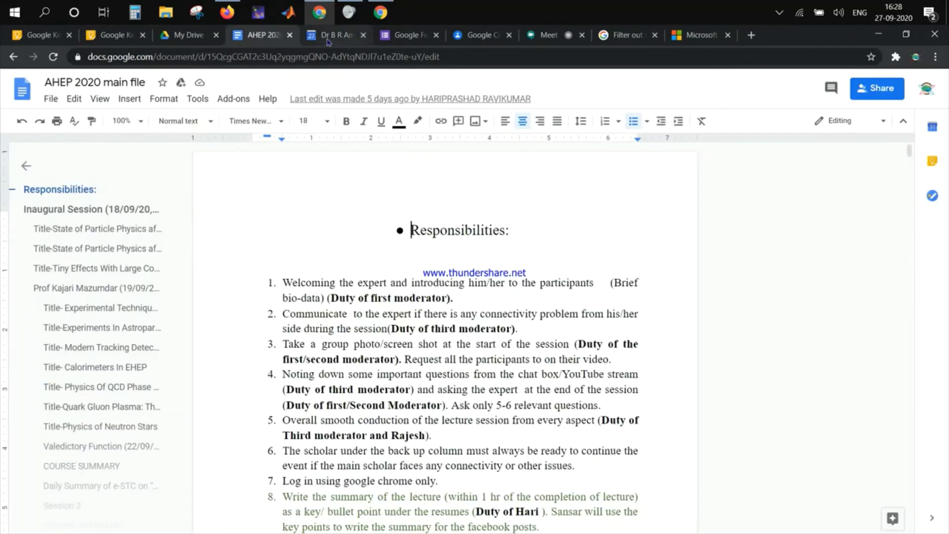
Show the AHEP 2020 main file's File menu commands, including Download and Publish to the web
click(51, 99)
mouse_move(83, 241)
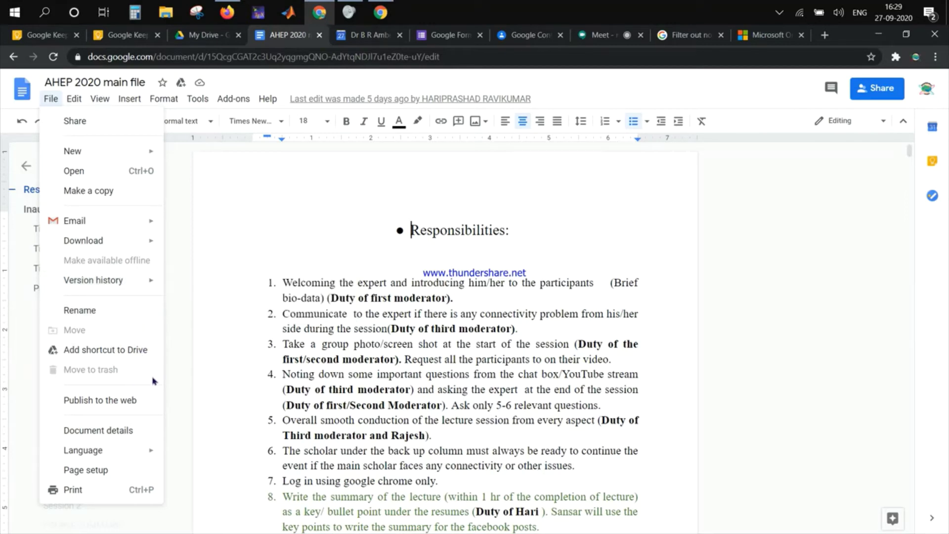
Publish the AHEP 2020 main file to the web as a link, then start a new incognito window
click(107, 402)
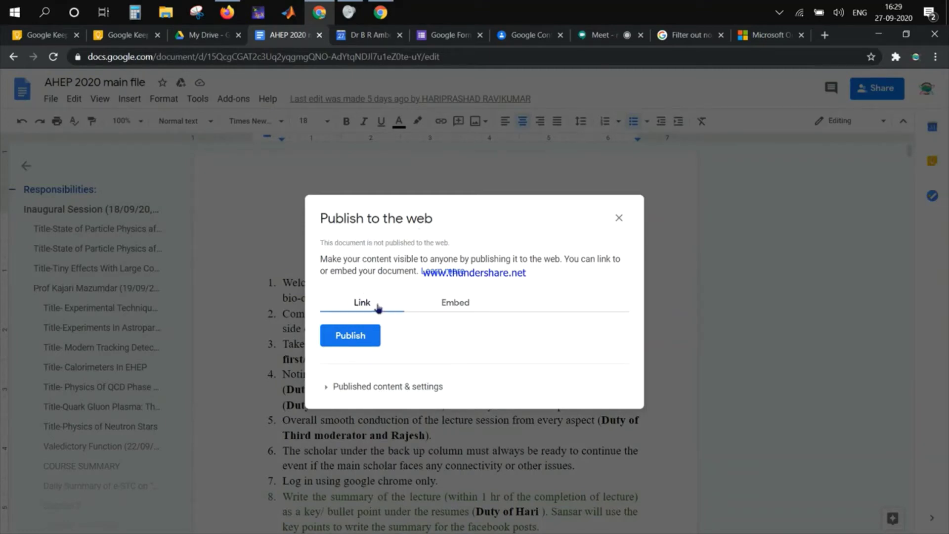
click(449, 307)
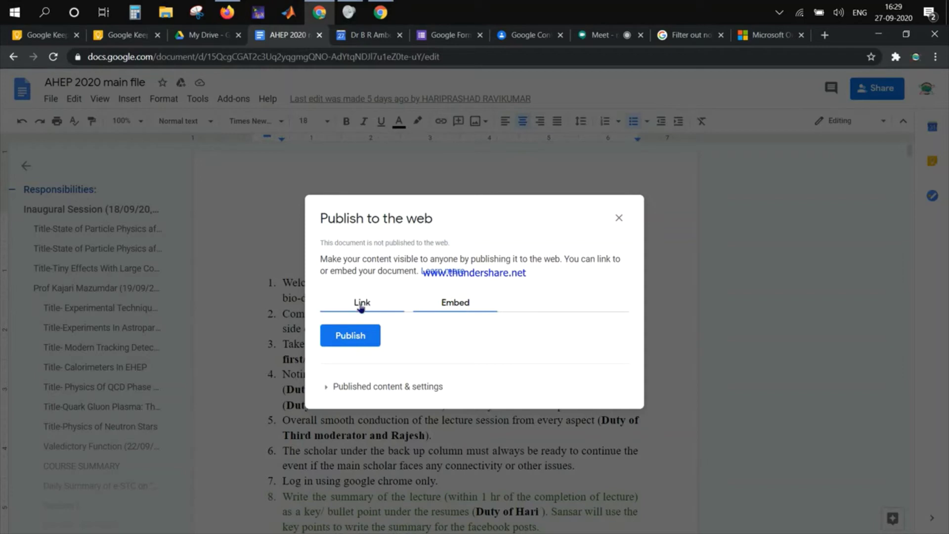
click(365, 305)
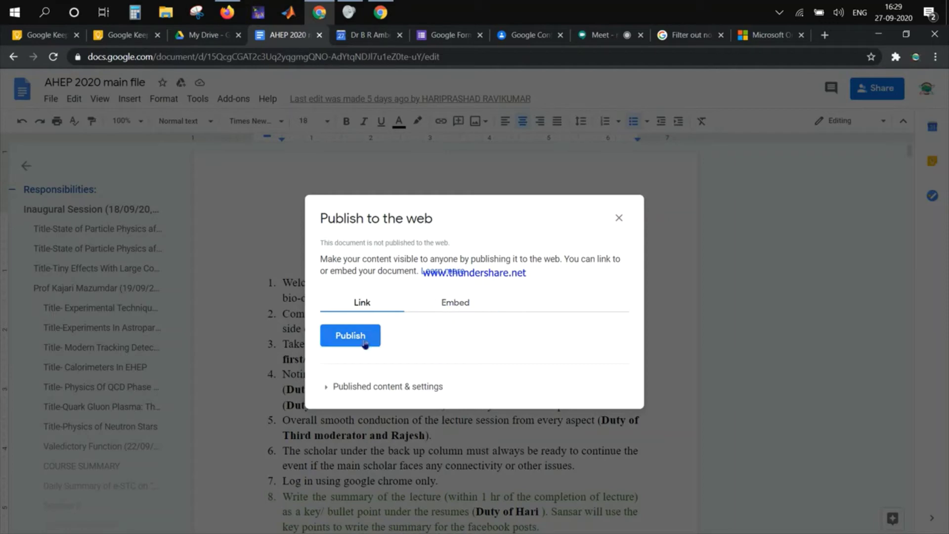
click(364, 341)
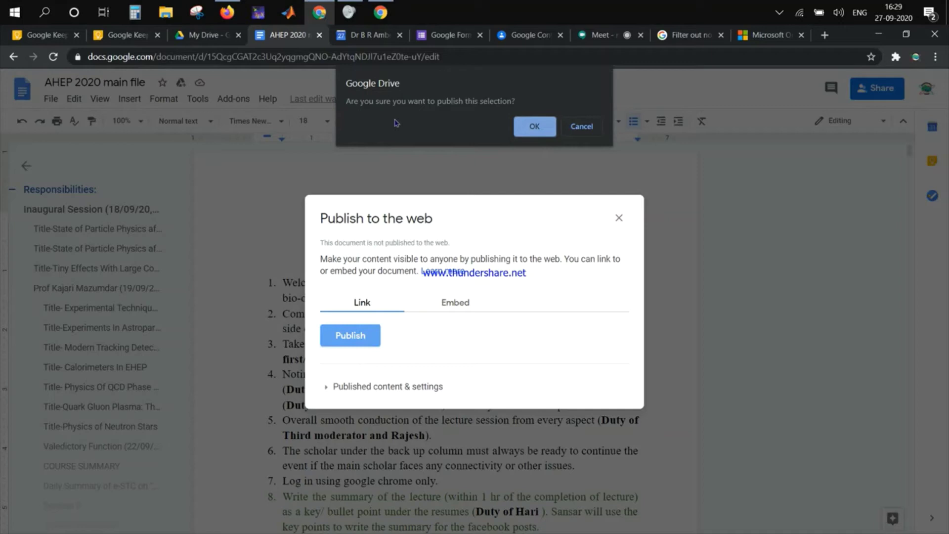
click(538, 132)
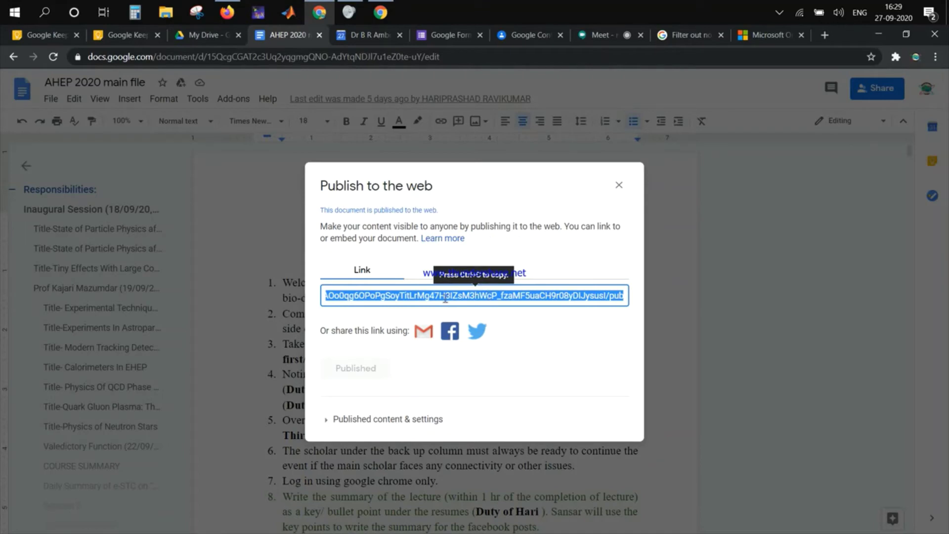
click(935, 58)
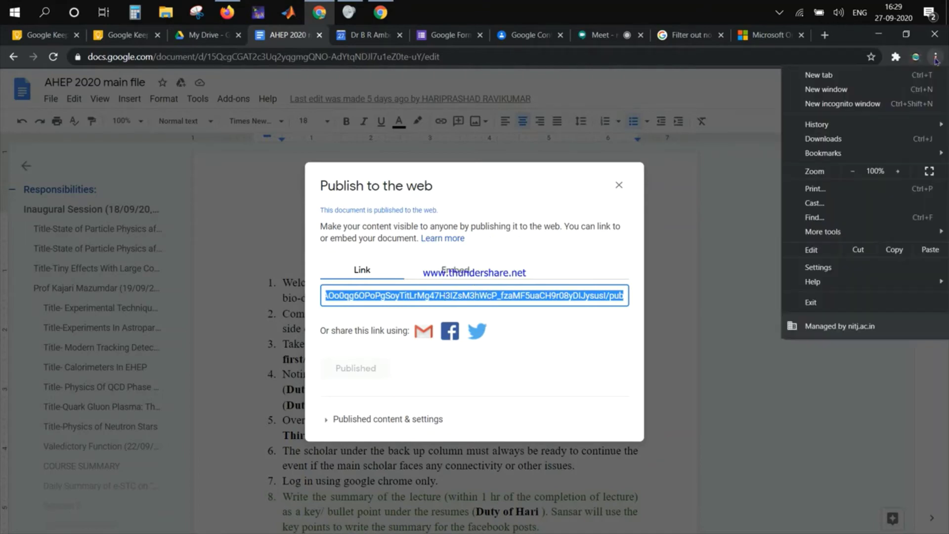
Load the pasted published link in the incognito window, then return to the editor window
click(845, 104)
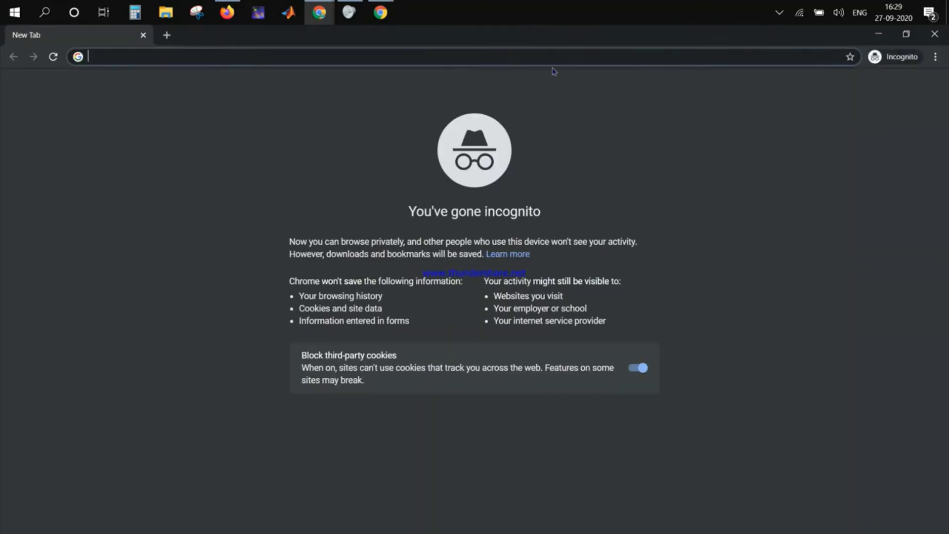
key(ctrl+v)
key(Return)
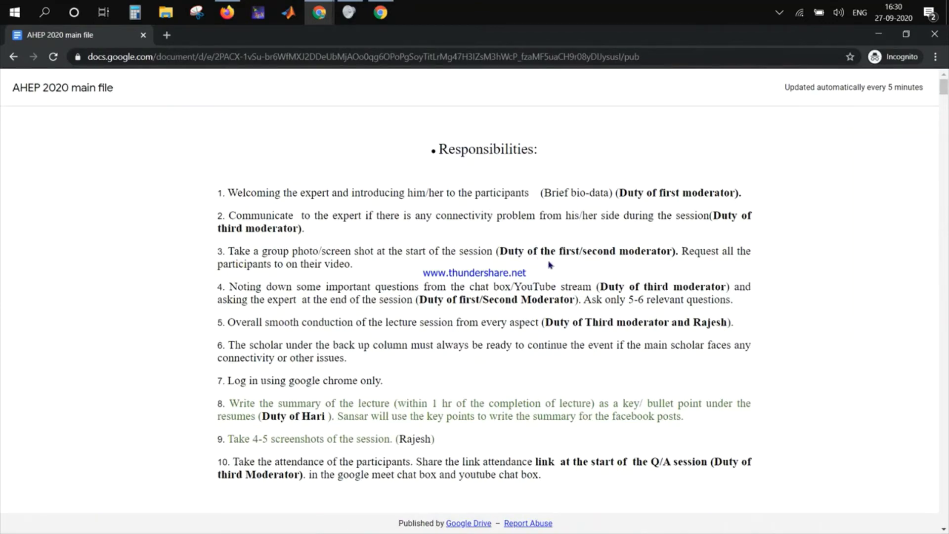
scroll(549, 263, down, 5)
scroll(549, 264, down, 5)
scroll(550, 264, down, 5)
scroll(549, 264, down, 5)
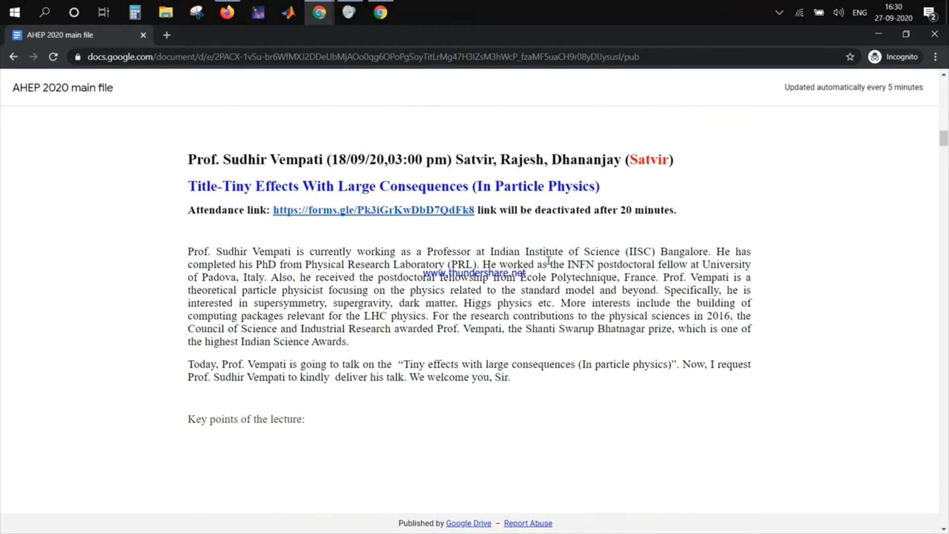
scroll(550, 264, down, 5)
scroll(549, 264, down, 5)
scroll(549, 264, down, 5)
scroll(550, 264, down, 3)
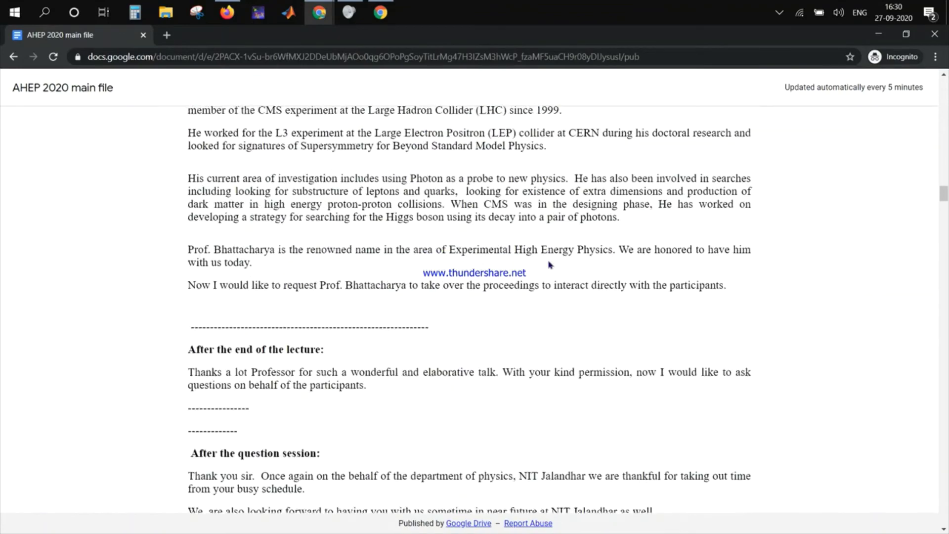
scroll(549, 264, down, 5)
scroll(549, 264, down, 5)
scroll(549, 264, down, 5)
scroll(550, 261, down, 5)
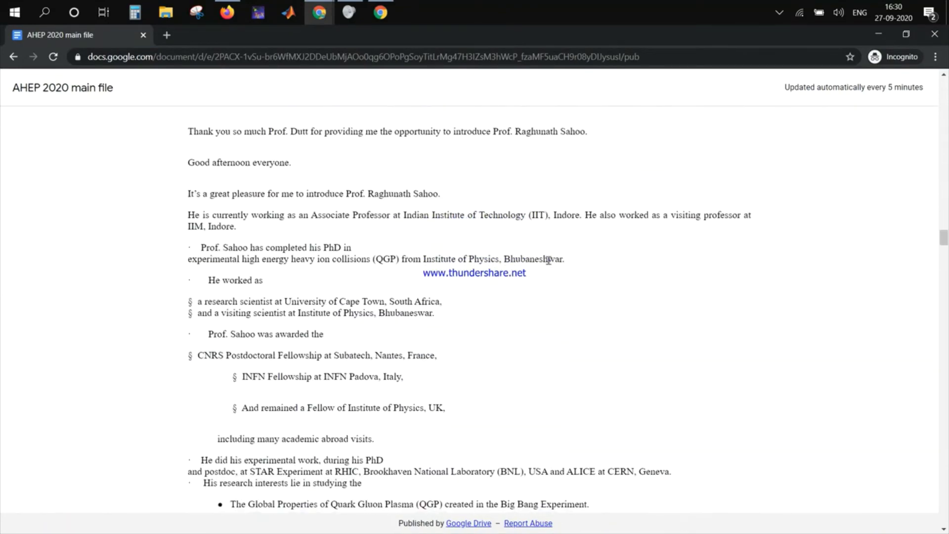
scroll(549, 259, down, 5)
scroll(549, 261, down, 5)
scroll(549, 262, down, 5)
scroll(550, 264, up, 6)
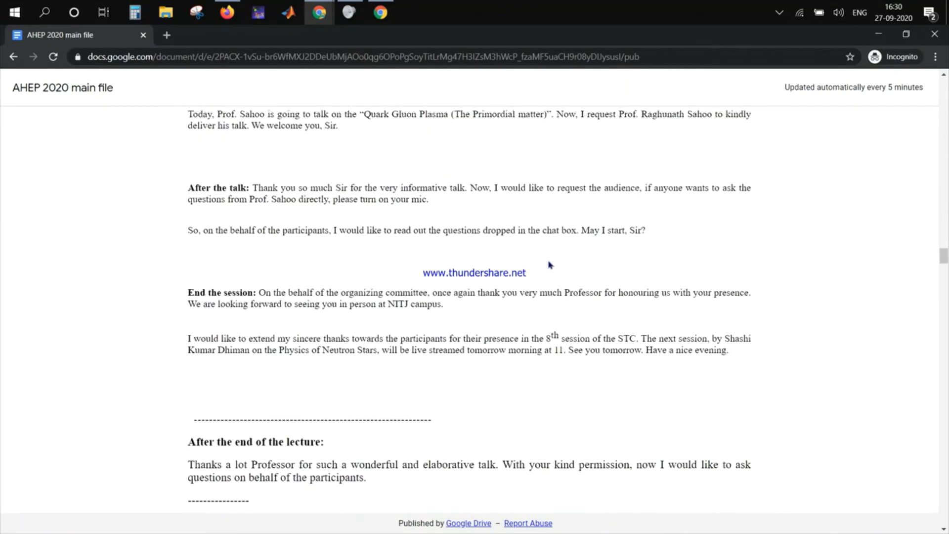
scroll(549, 265, up, 5)
scroll(549, 263, up, 5)
scroll(549, 261, up, 5)
scroll(548, 260, up, 5)
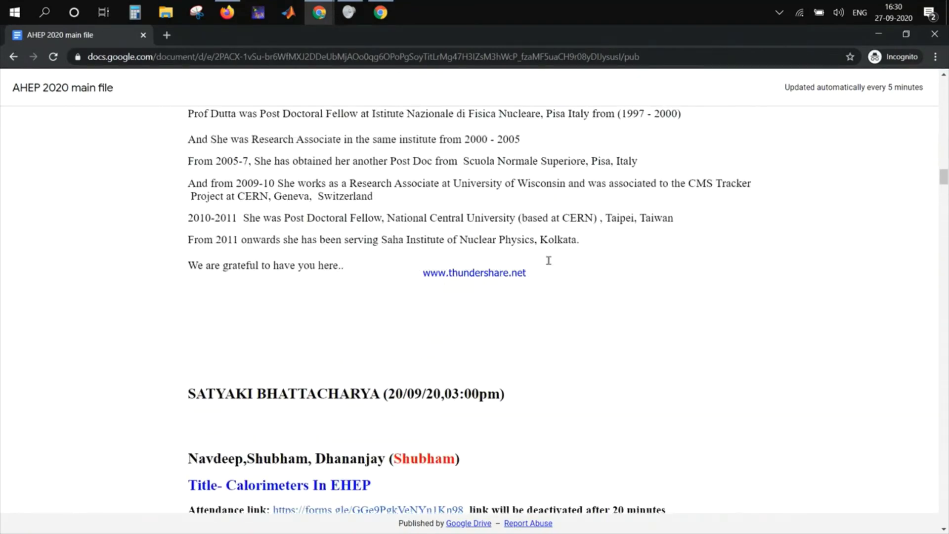
scroll(548, 260, up, 1)
scroll(618, 222, up, 5)
scroll(618, 221, up, 5)
scroll(618, 220, up, 5)
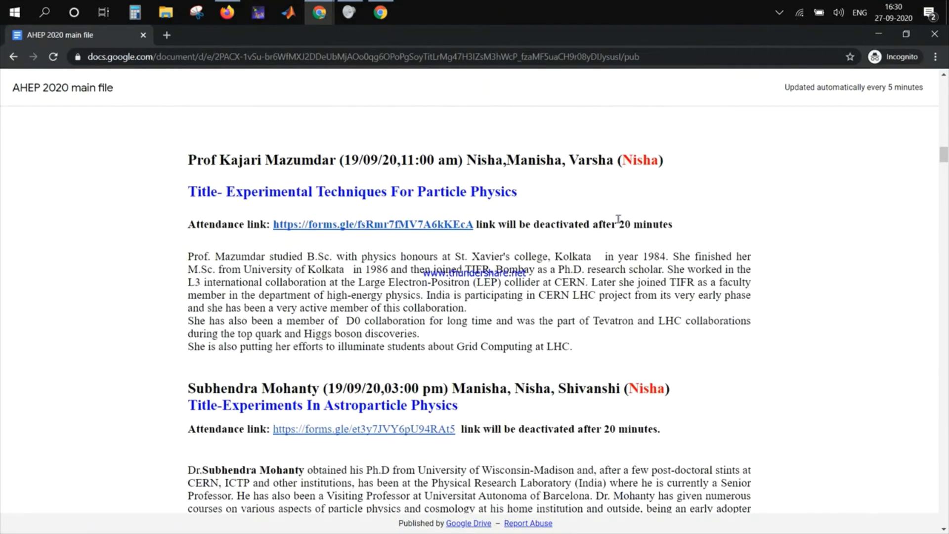
scroll(618, 221, up, 5)
scroll(618, 220, up, 5)
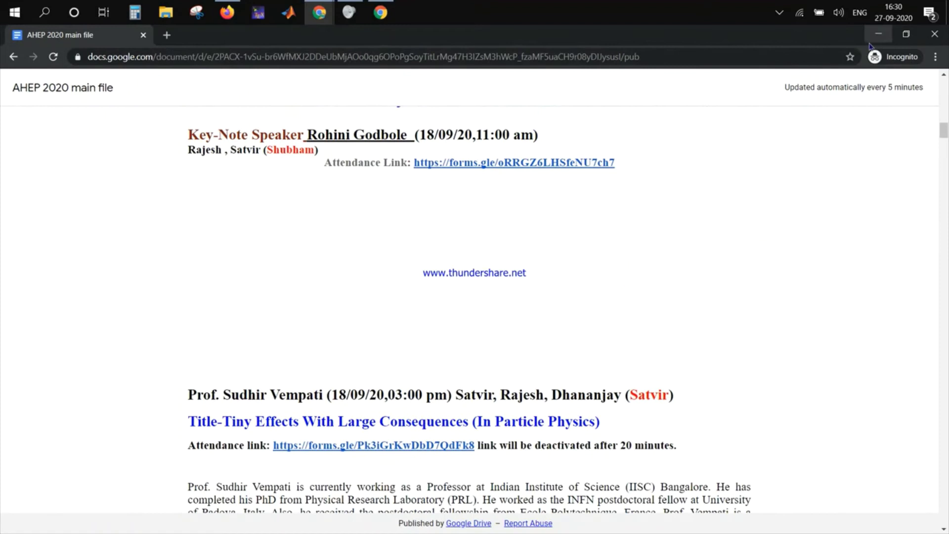
scroll(565, 239, up, 2)
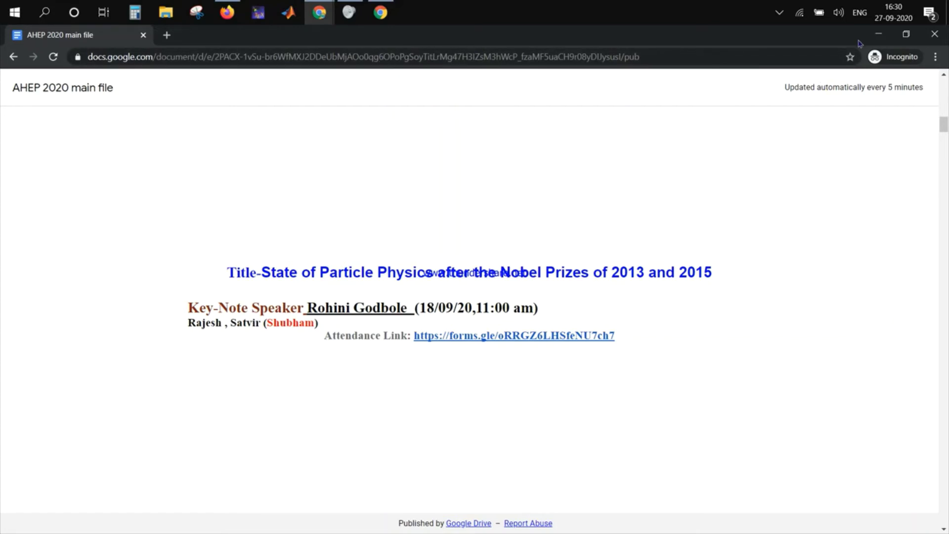
click(319, 12)
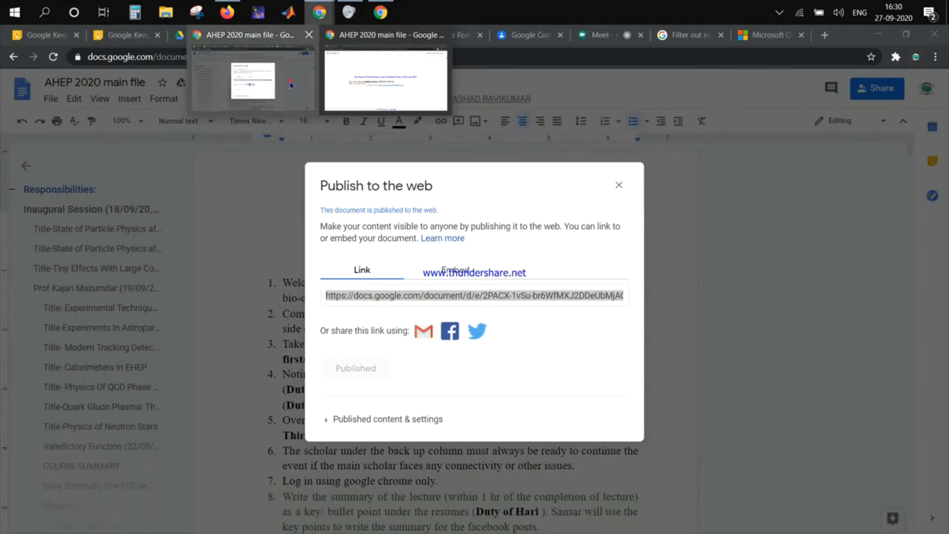
Close the Publish to the web dialog, click into item 1, and close the incognito window
click(290, 84)
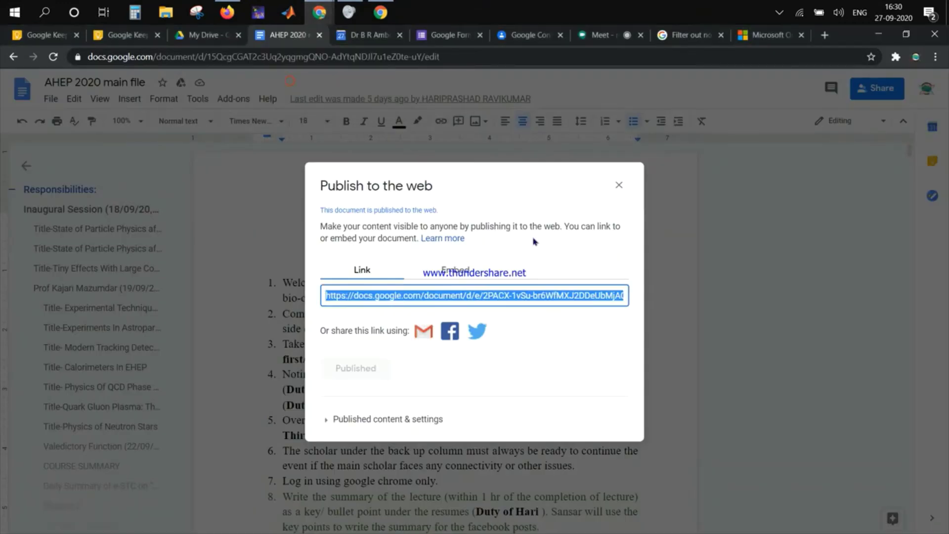
click(619, 185)
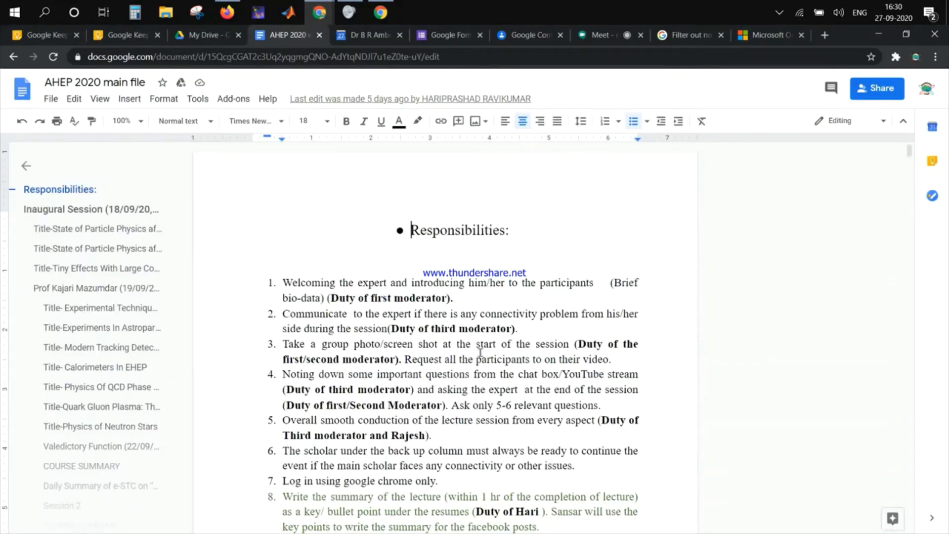
click(346, 284)
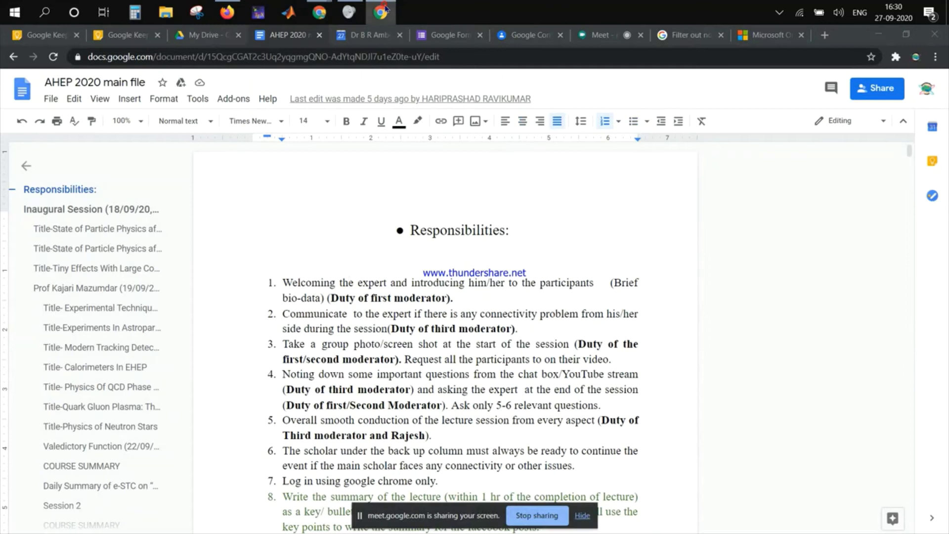
mouse_move(319, 12)
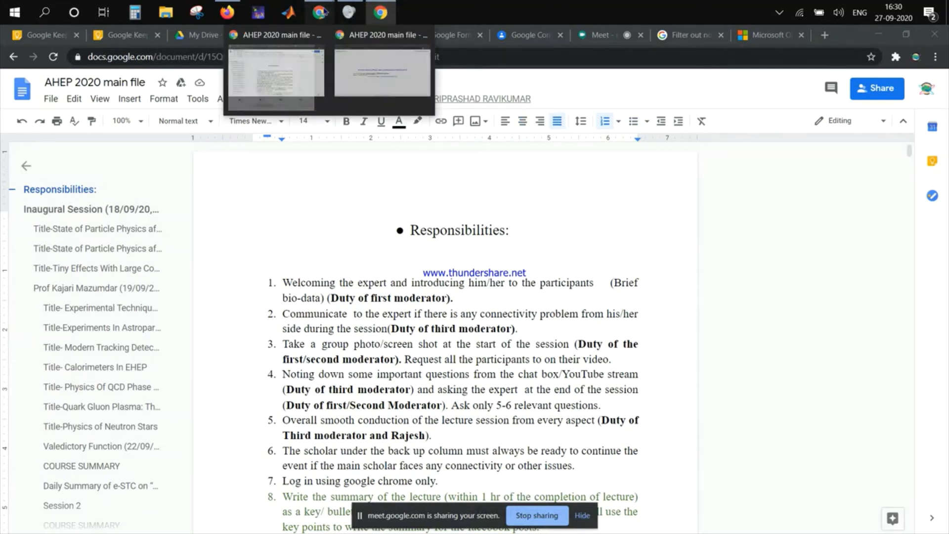
click(381, 62)
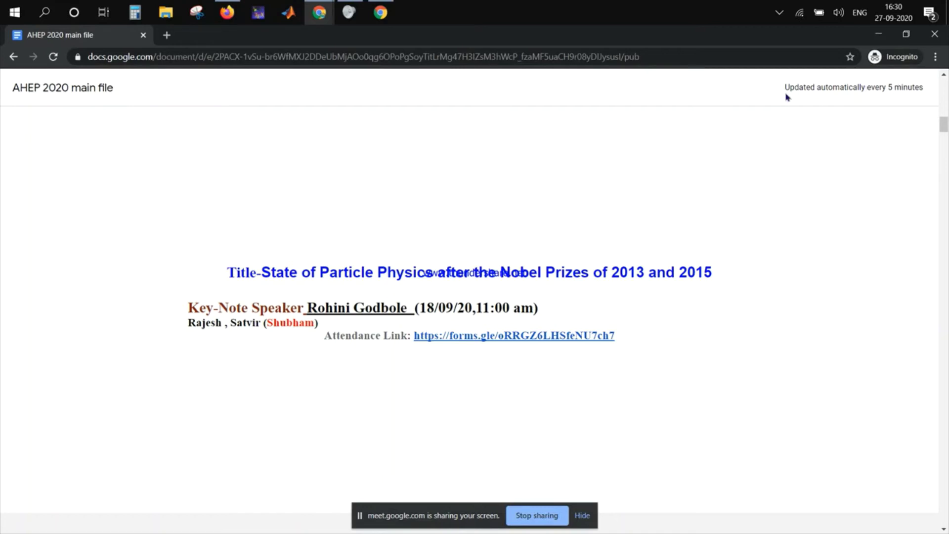
click(936, 35)
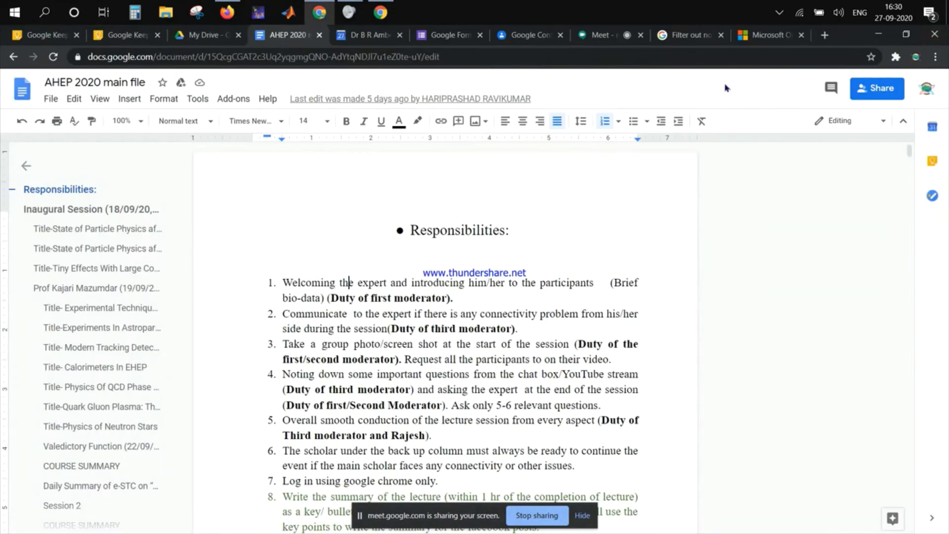
Search Google for 'google sites' from the Microsoft OneDrive tab's address bar
click(369, 34)
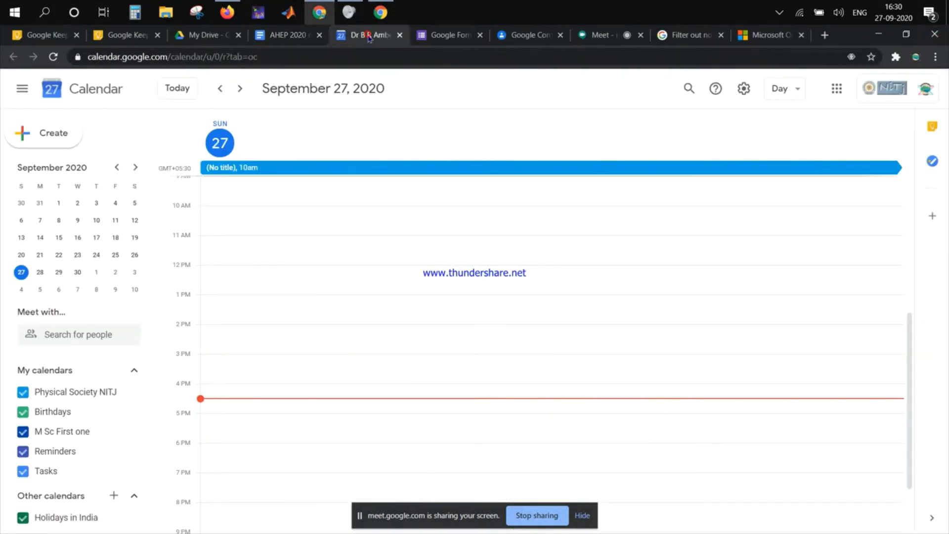
click(775, 34)
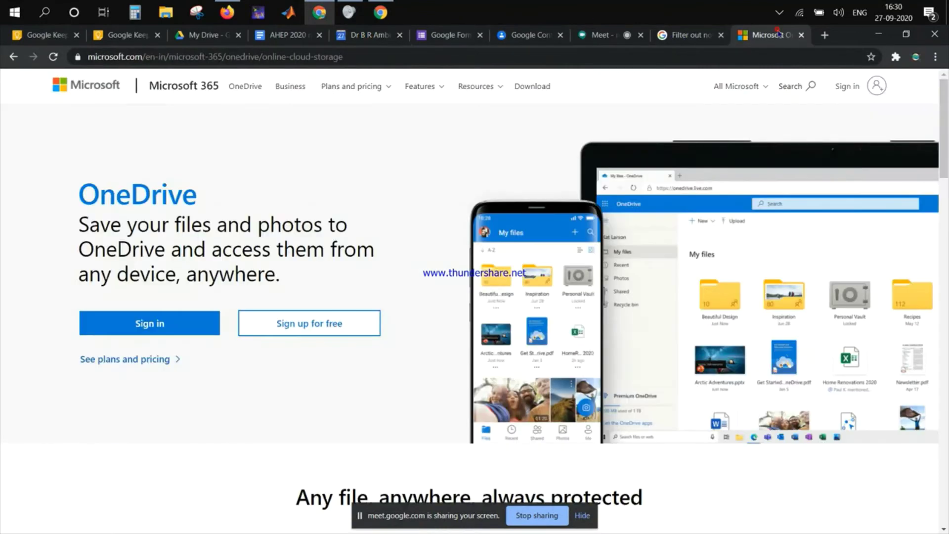
click(735, 56)
text(google )
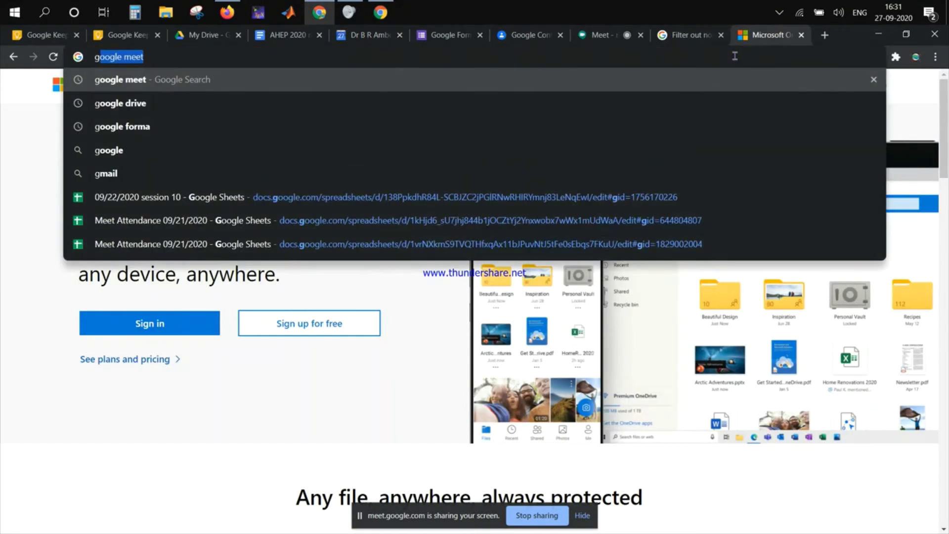
text(sites)
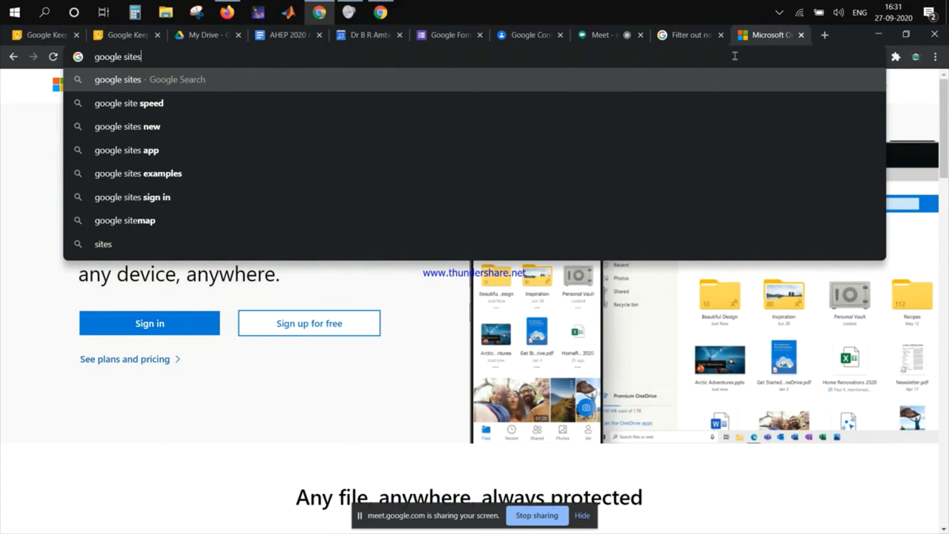
key(Return)
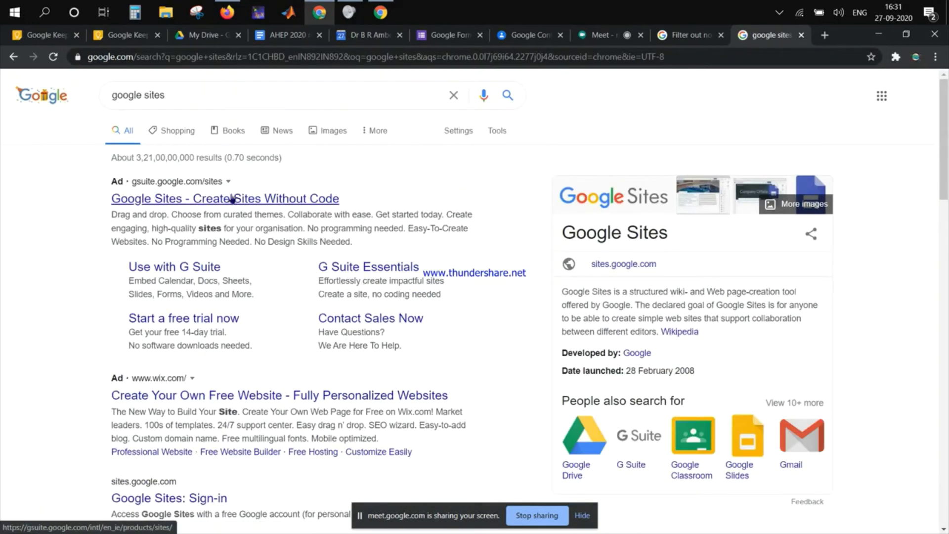
Check the Google Sites ad, then open AHEP 2020 via the 'Google Sites: Sign-in' result
click(219, 195)
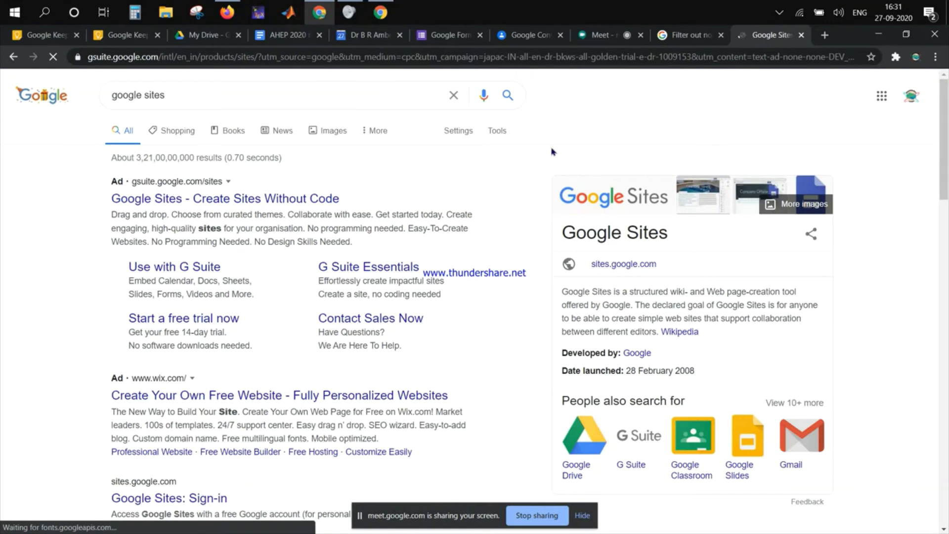
click(12, 56)
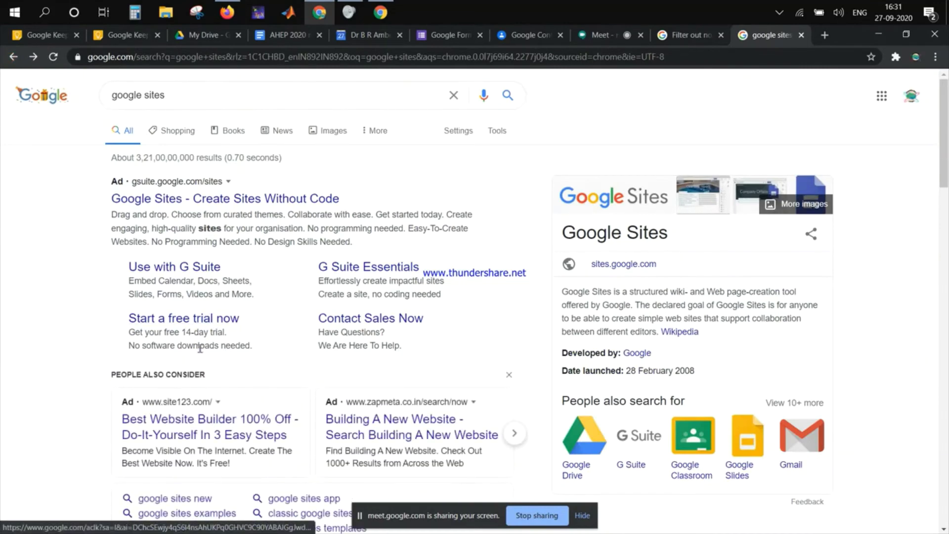
scroll(201, 356, down, 1)
scroll(201, 355, down, 2)
scroll(201, 356, down, 1)
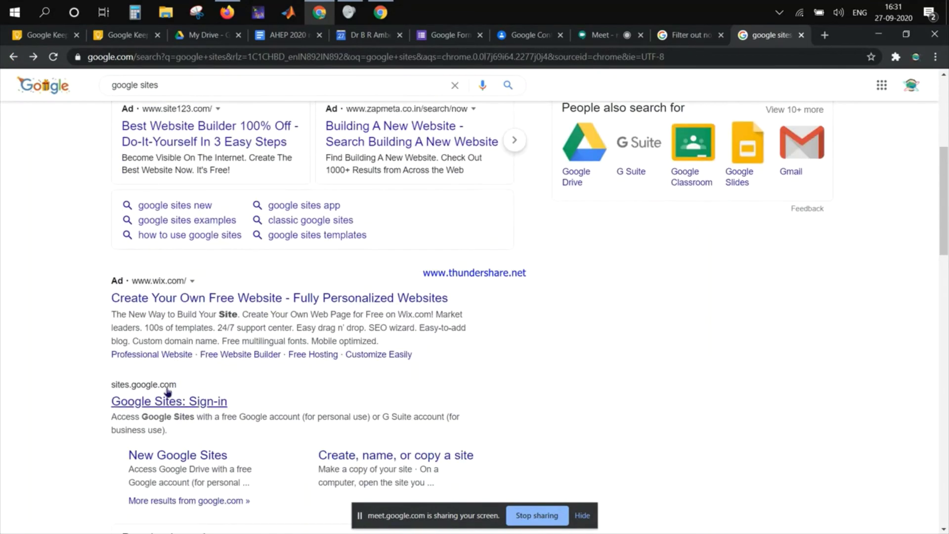
click(165, 401)
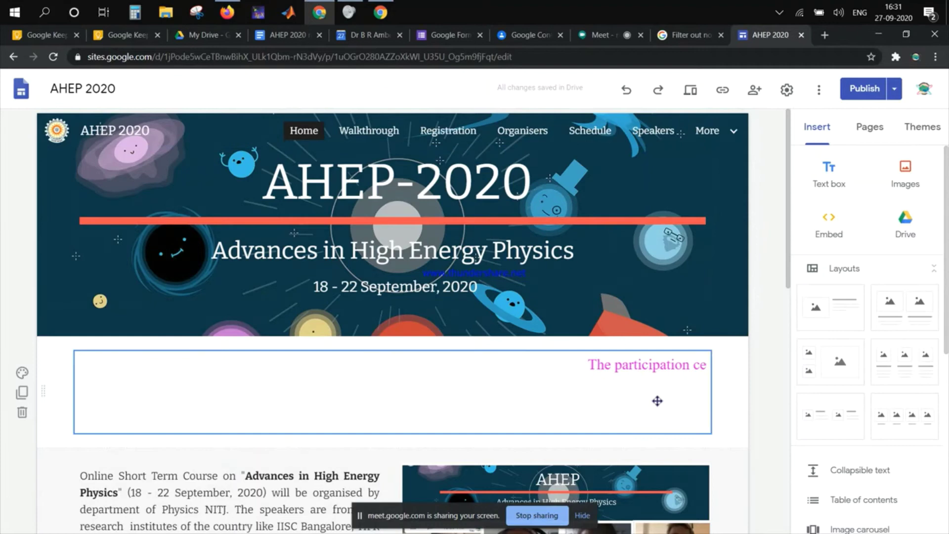
scroll(514, 323, down, 3)
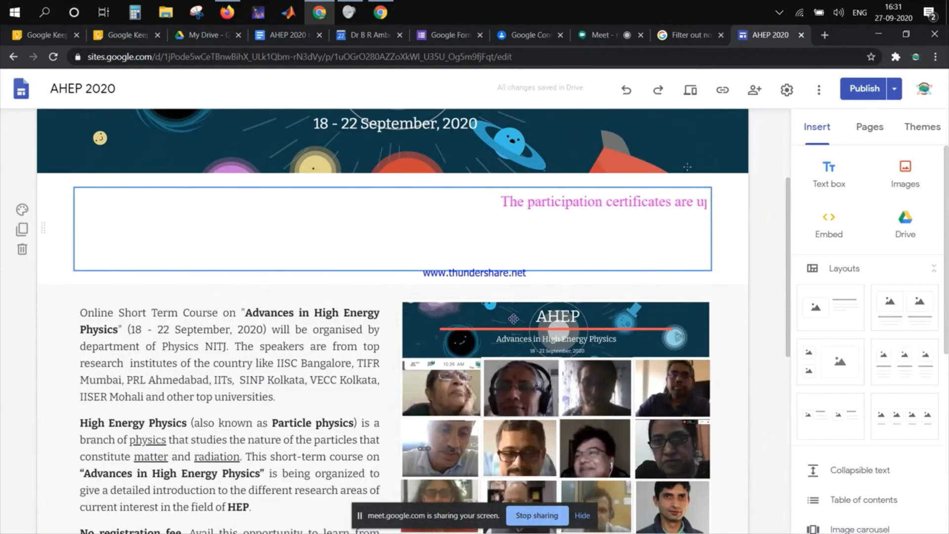
scroll(511, 319, up, 2)
scroll(513, 319, up, 2)
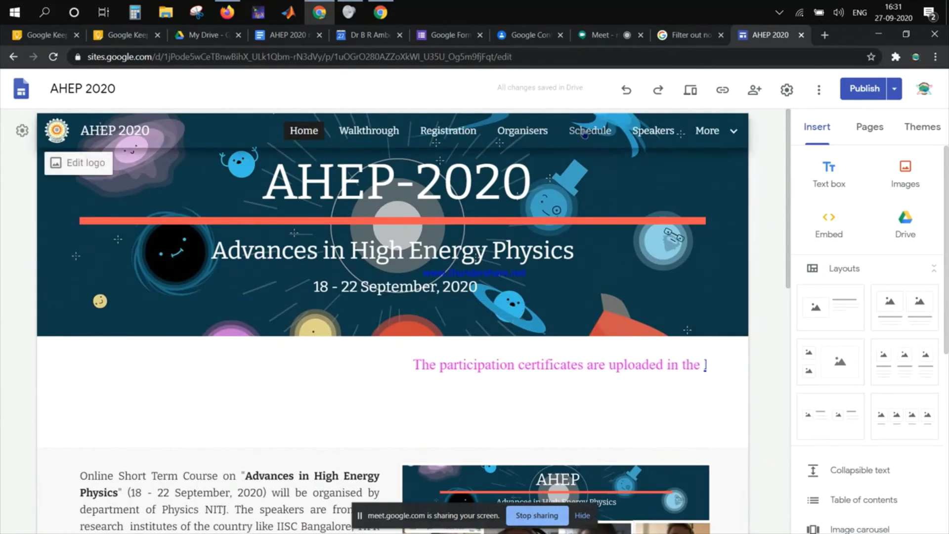
Open the AHEP 2020 site's Schedule page and view its embedded timetable
click(584, 132)
scroll(512, 295, down, 1)
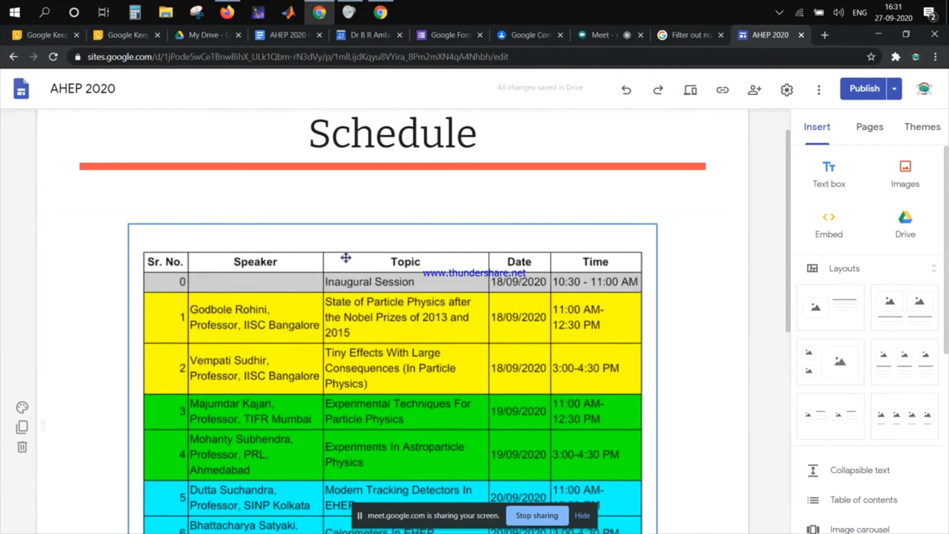
scroll(324, 319, down, 2)
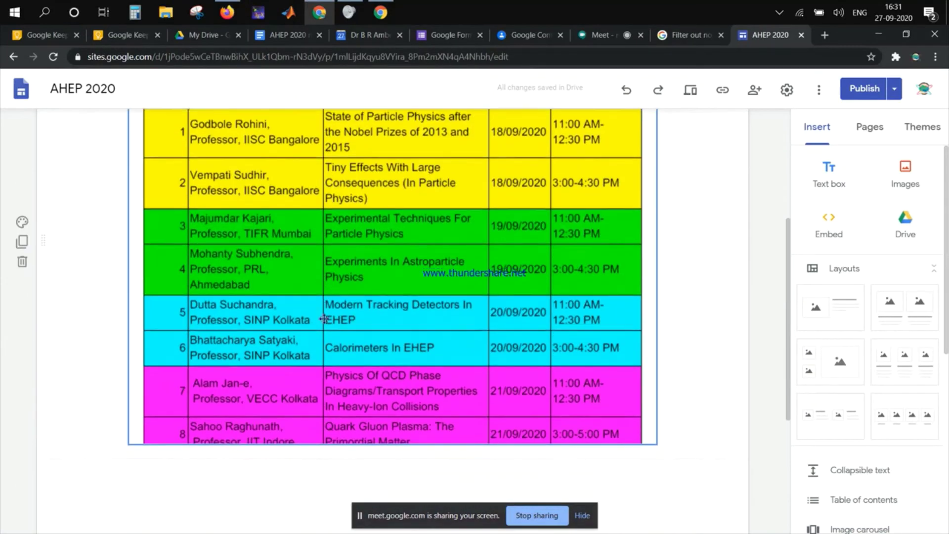
scroll(391, 187, up, 2)
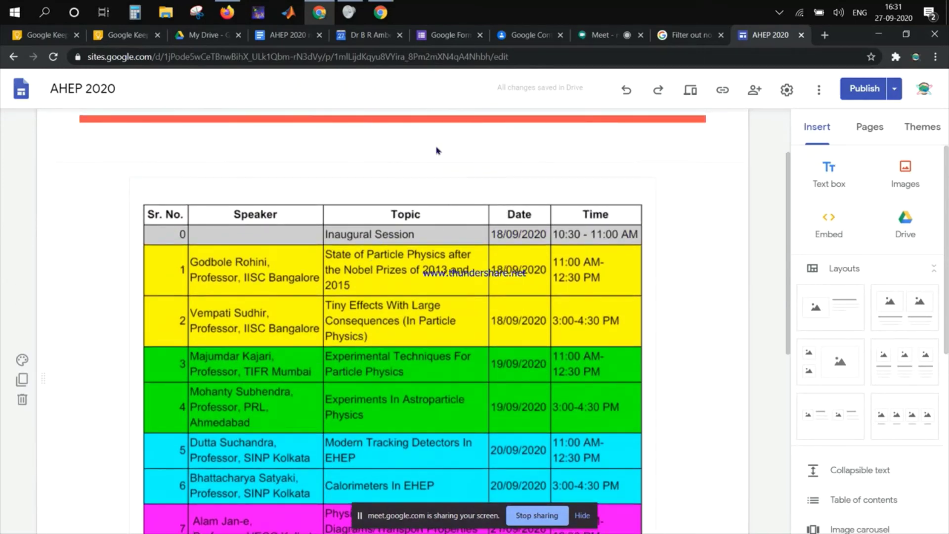
Go back to Docs home, open Tentative Schedule, and return to the site's schedule
click(274, 38)
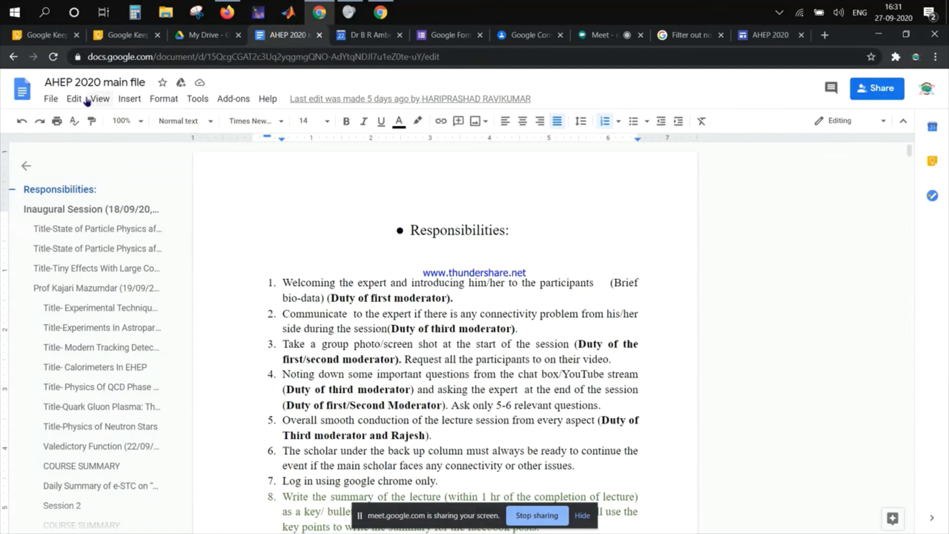
key(alt+Left)
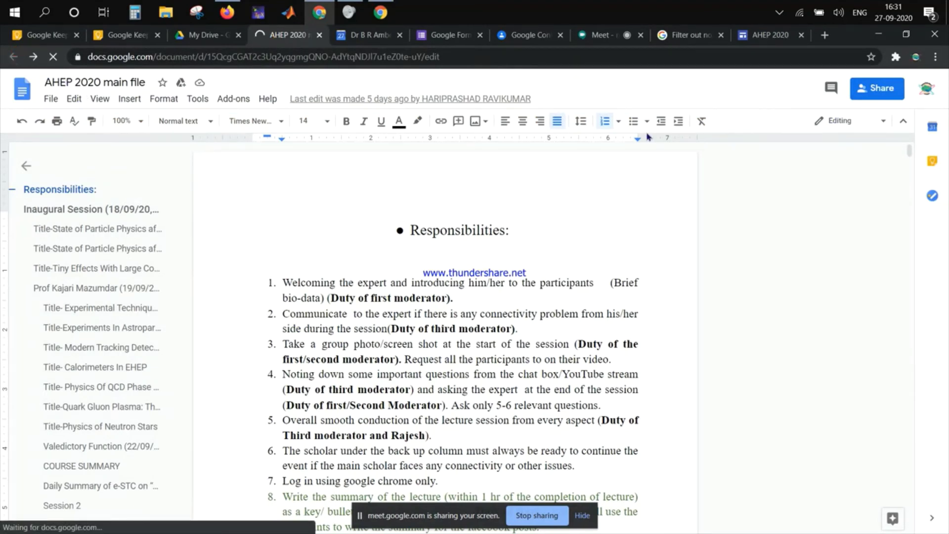
click(772, 35)
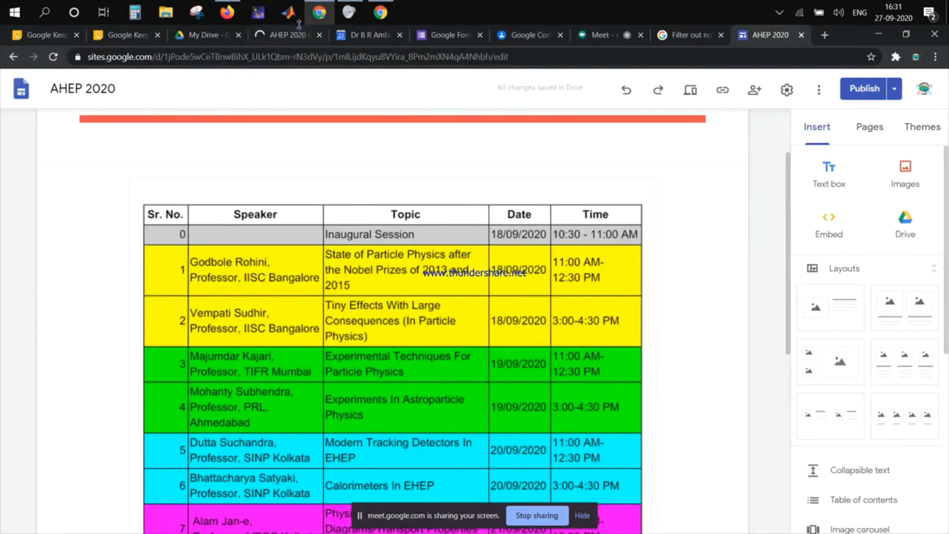
click(274, 41)
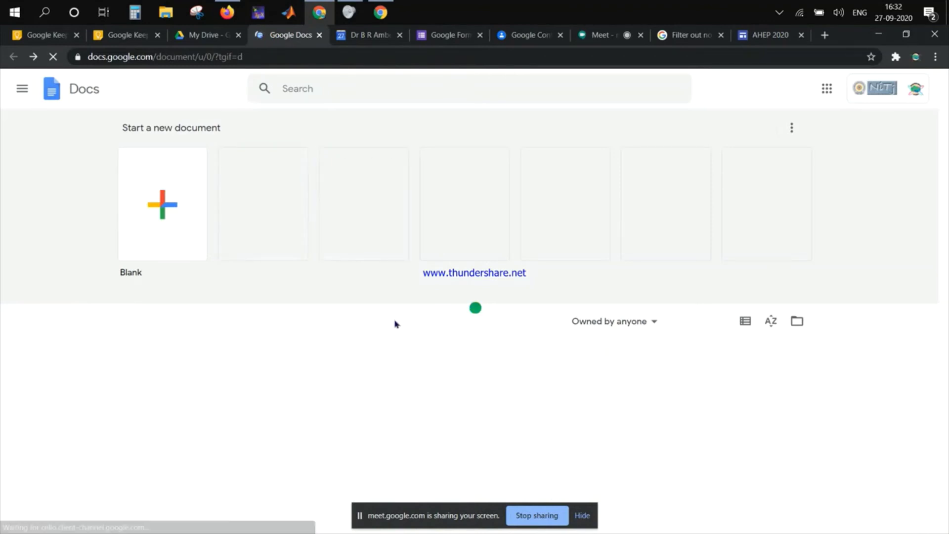
scroll(393, 322, down, 1)
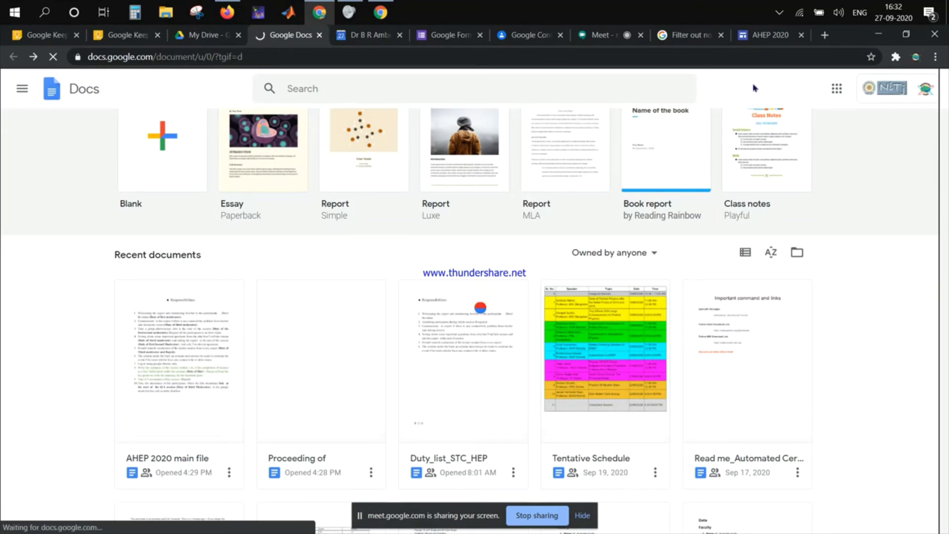
click(767, 35)
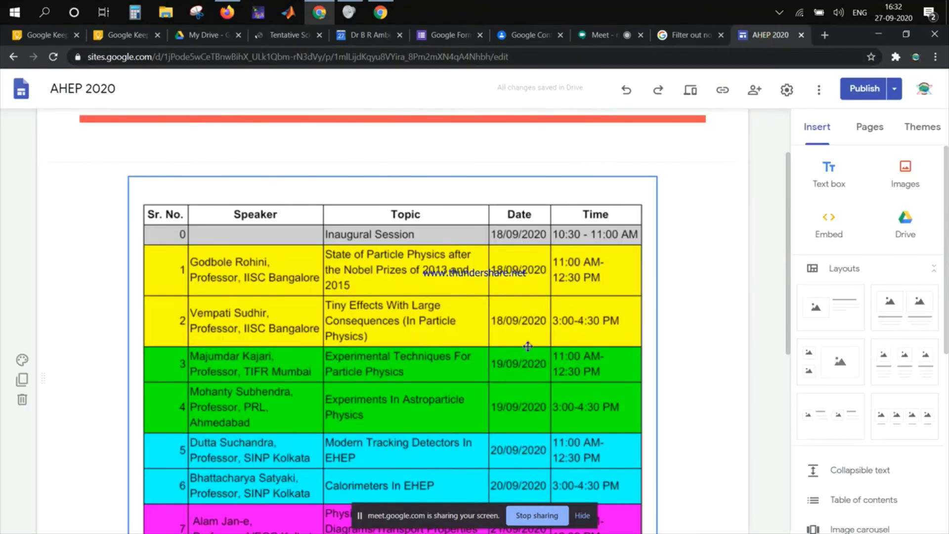
scroll(527, 346, down, 2)
scroll(526, 346, down, 2)
scroll(527, 346, up, 2)
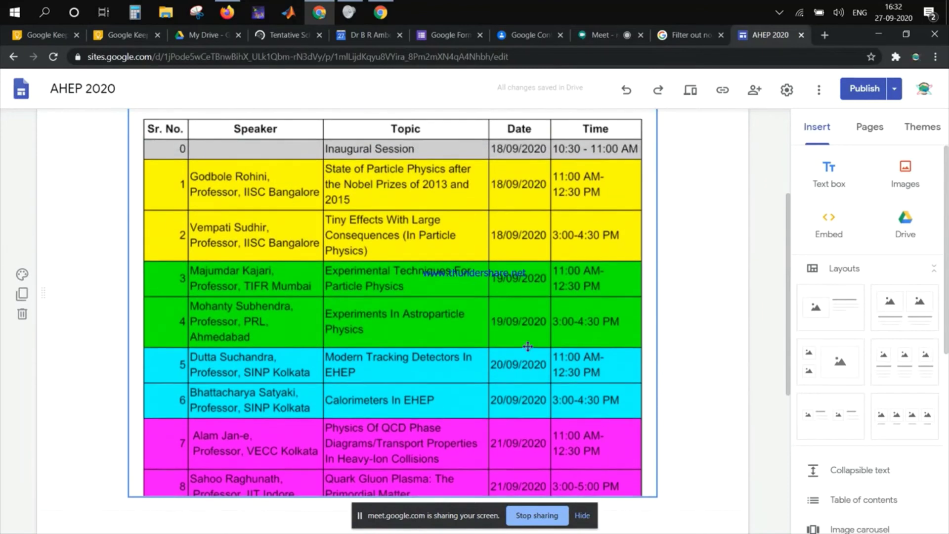
scroll(527, 346, up, 1)
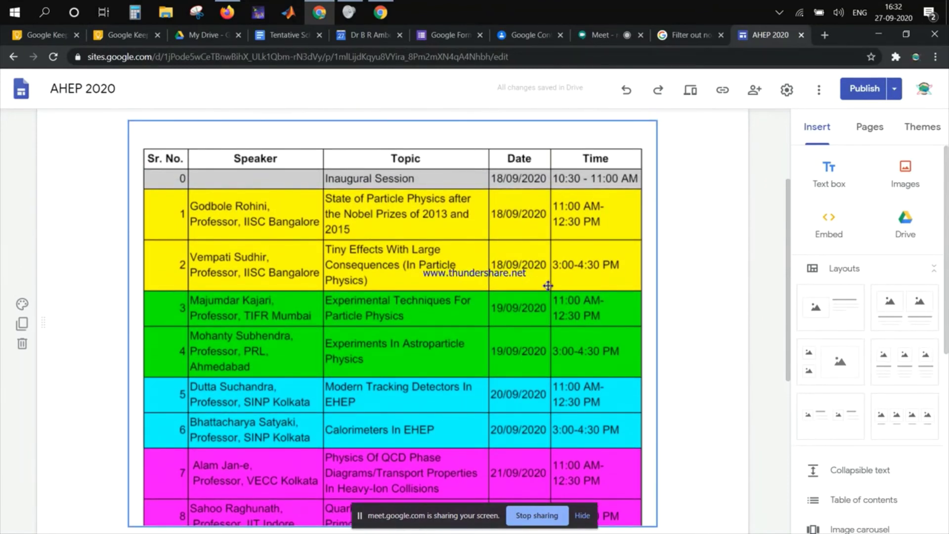
scroll(630, 309, down, 2)
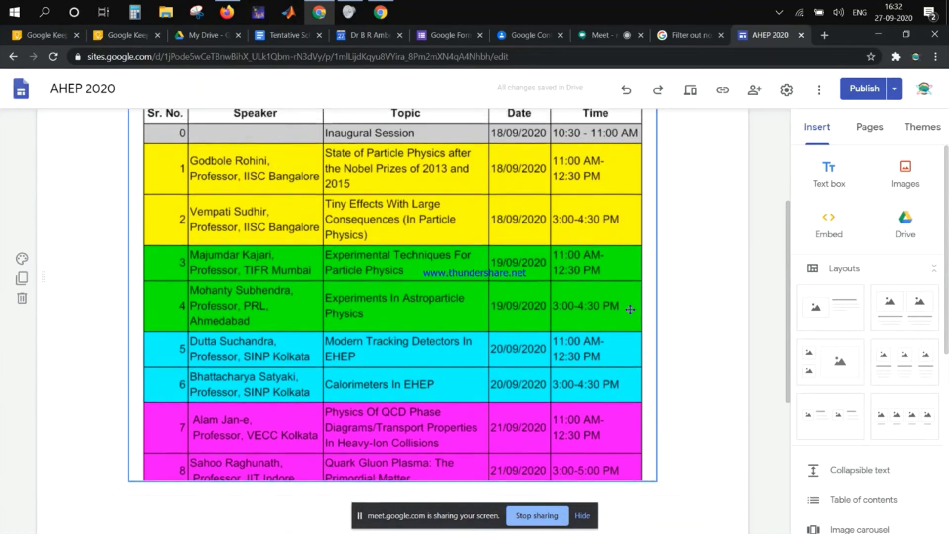
scroll(629, 309, down, 1)
scroll(629, 309, up, 3)
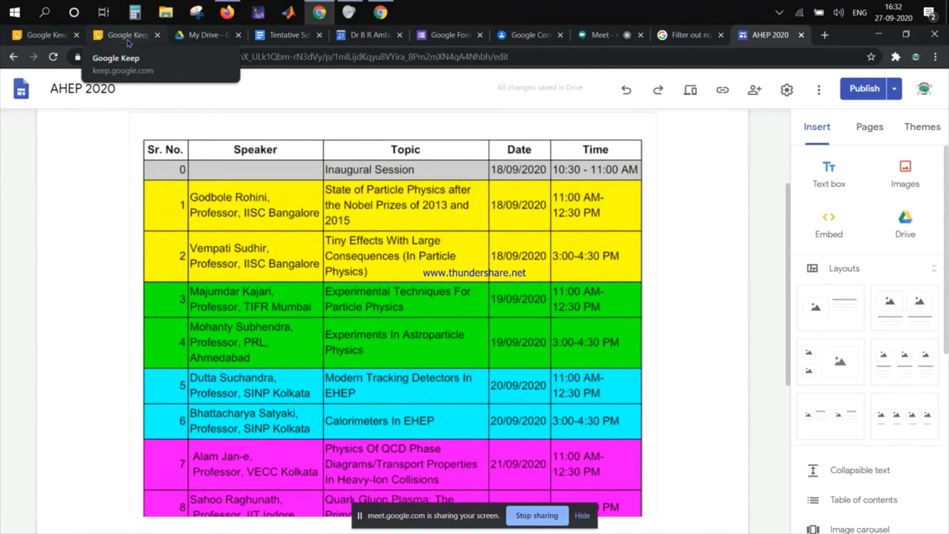
Dismiss the sign-in notice, browse Tentative Schedule's File and Help menus, and close its tab
click(282, 38)
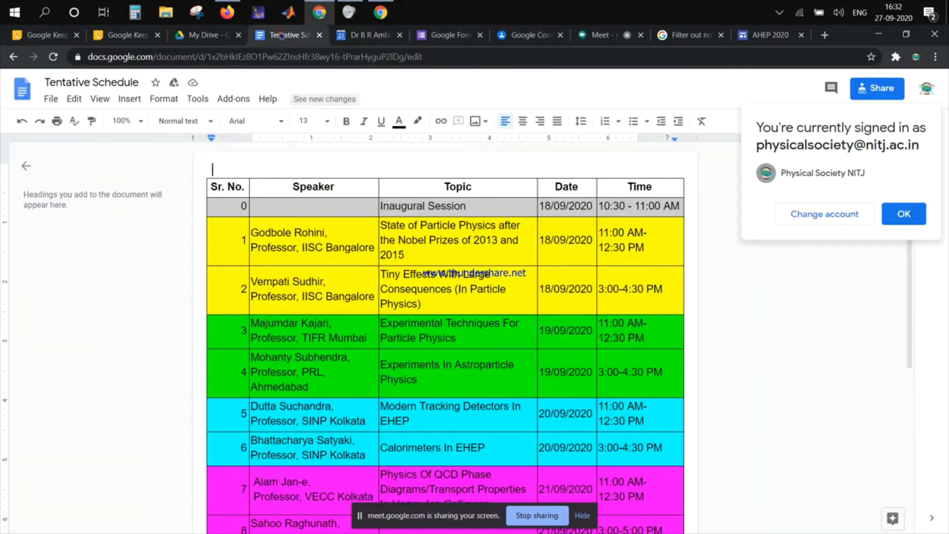
click(918, 217)
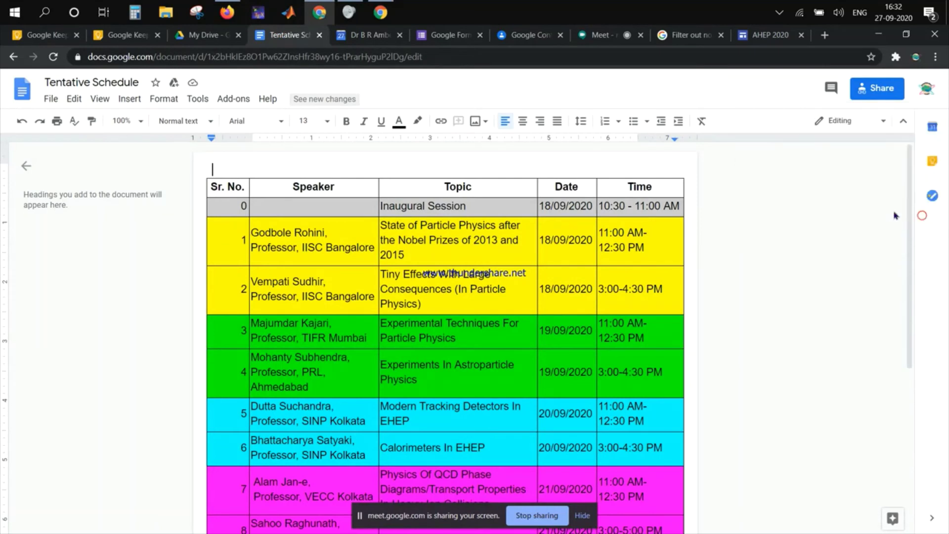
click(50, 99)
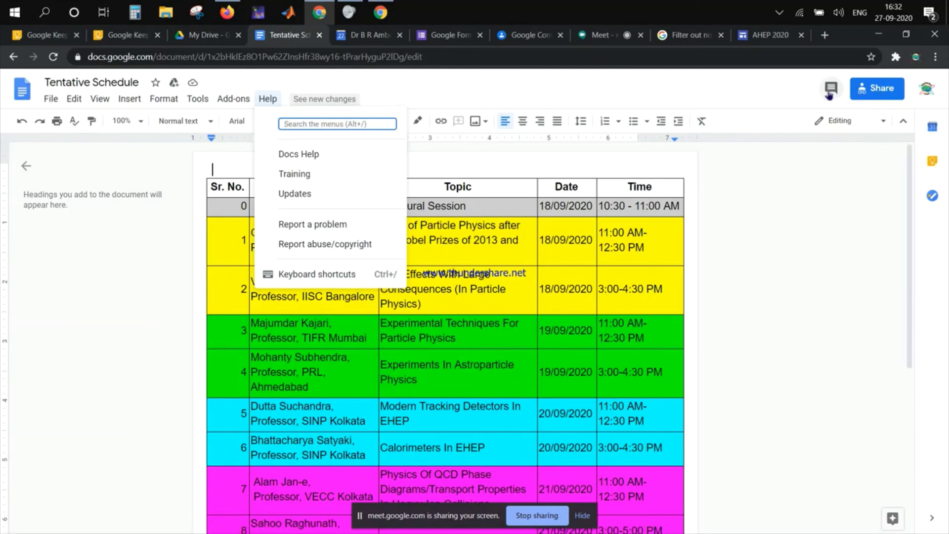
key(Escape)
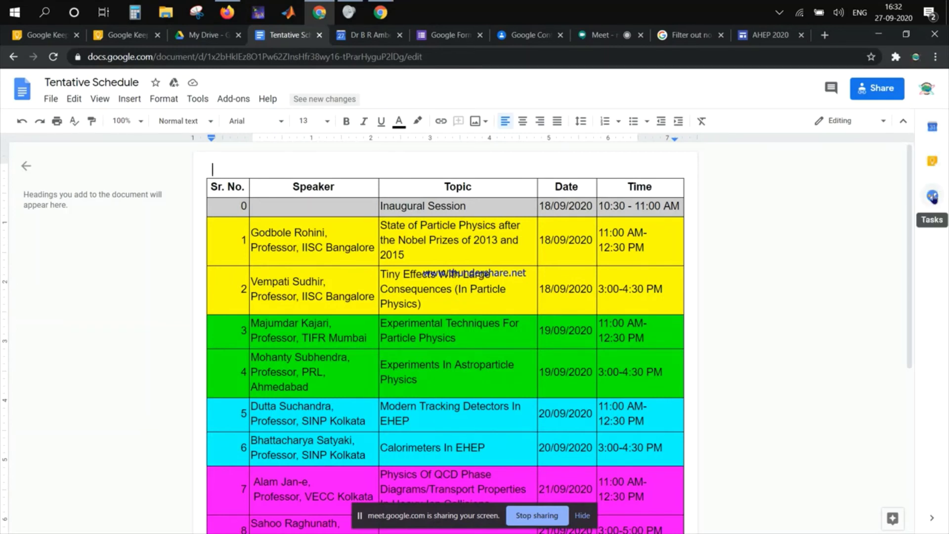
scroll(763, 244, down, 4)
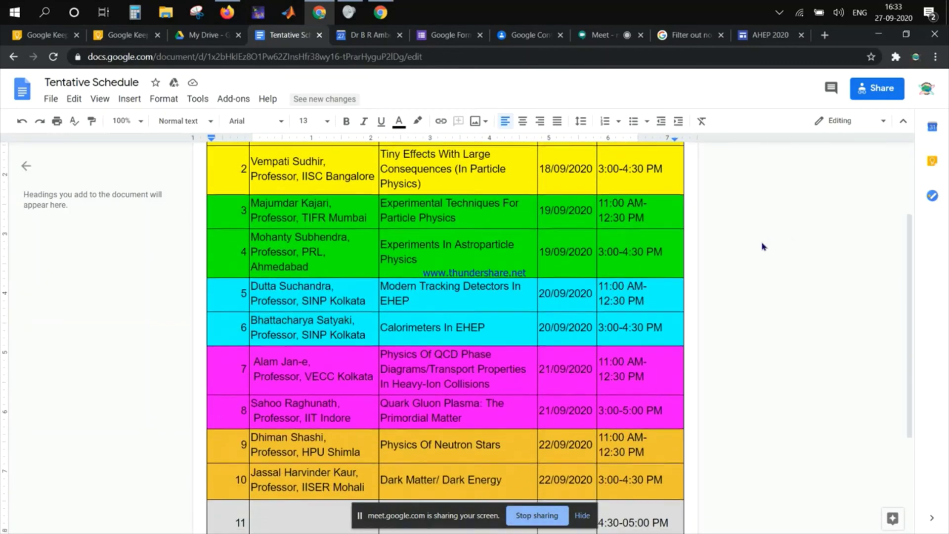
scroll(762, 246, up, 4)
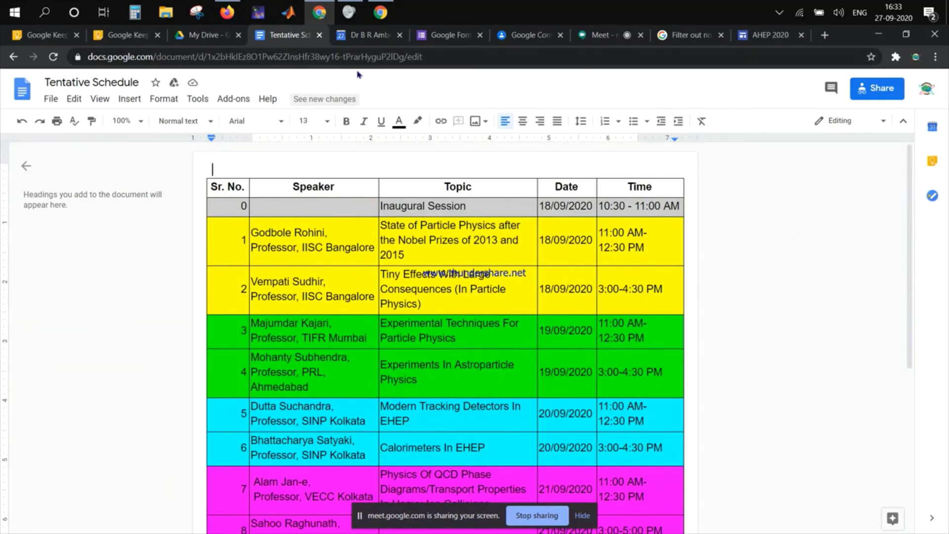
click(319, 35)
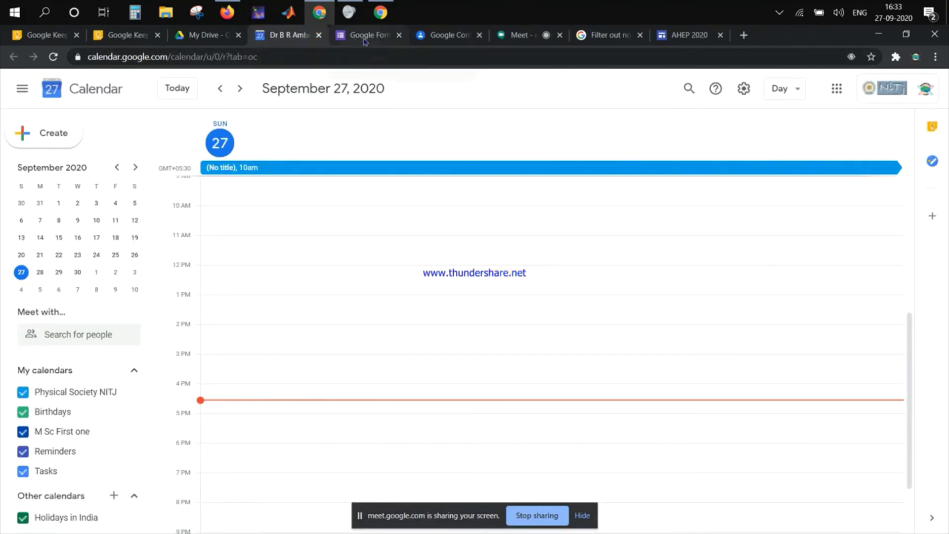
Go to the My Drive tab and open the Google apps grid to choose Sheets
click(196, 34)
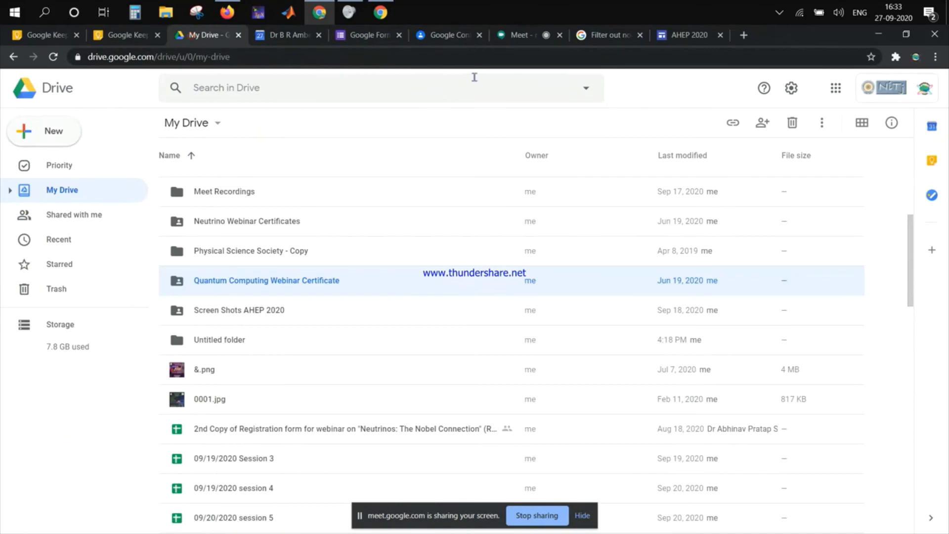
click(835, 88)
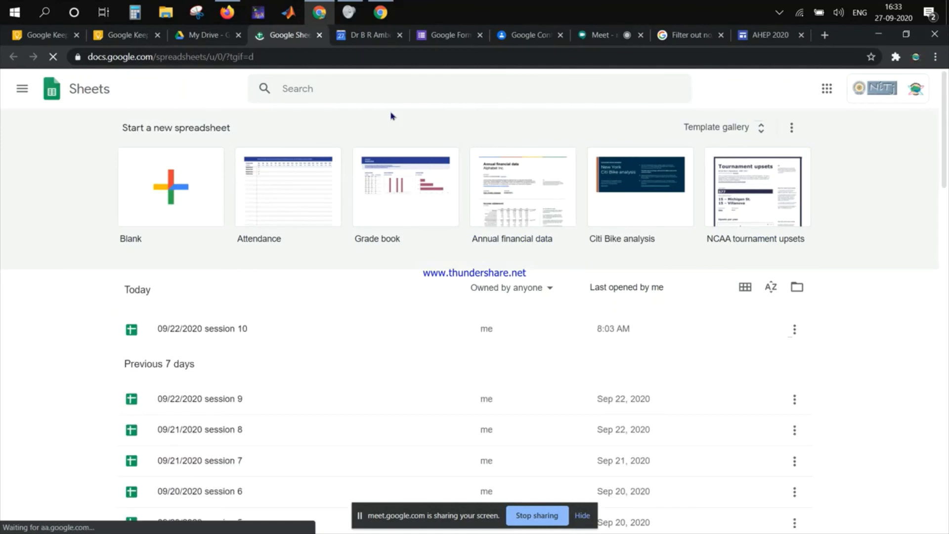
Open the '09/22/2020 session 10' spreadsheet and view its File menu and cell context menu
click(213, 330)
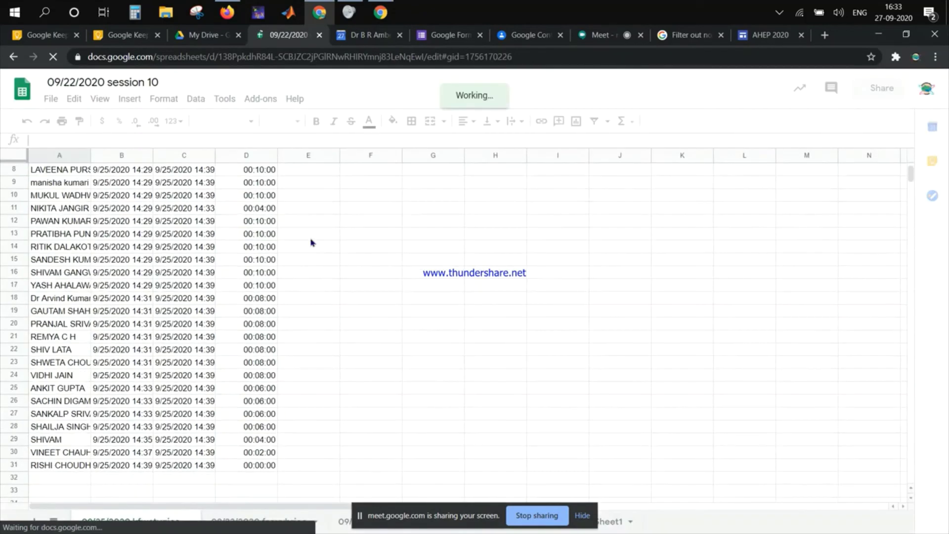
click(57, 99)
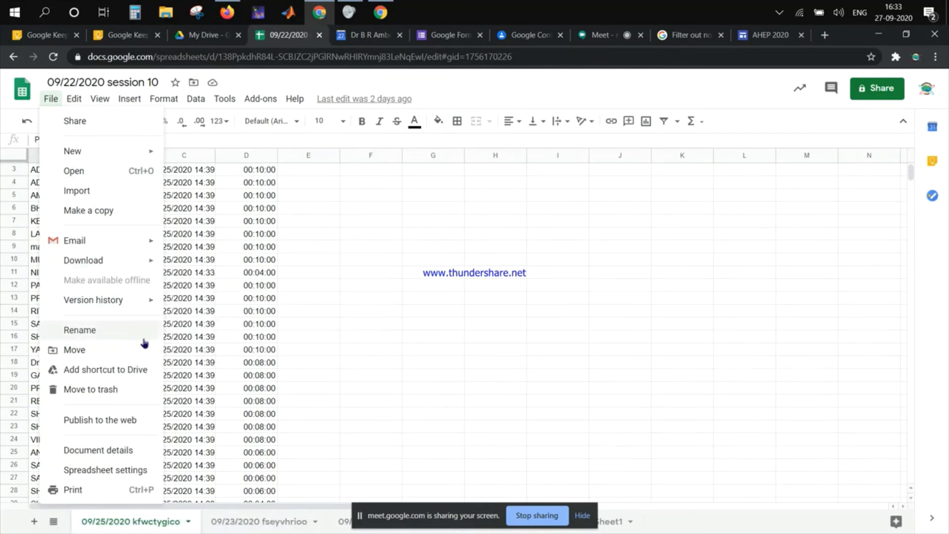
right_click(371, 389)
Select cell I8, view the Autocrat add-on under Add-ons, and return to My Drive
click(587, 235)
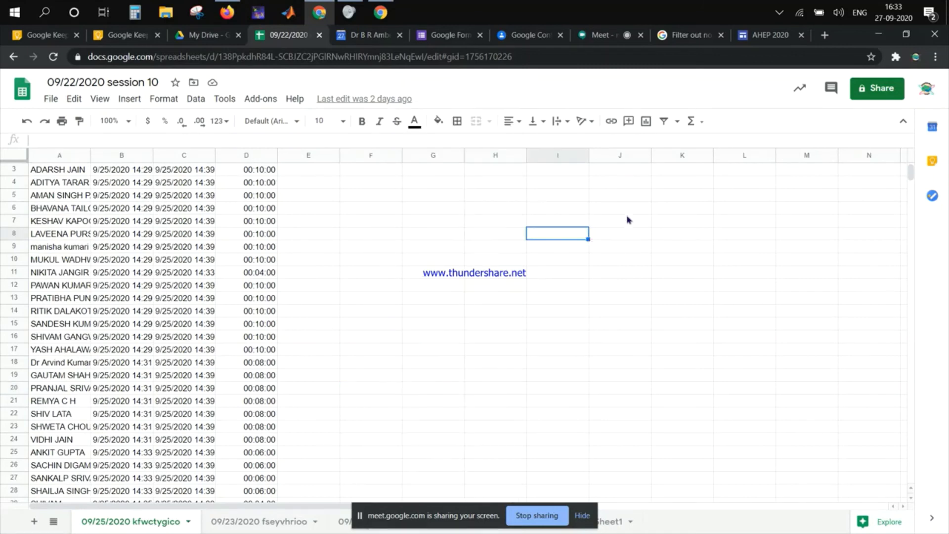
click(260, 99)
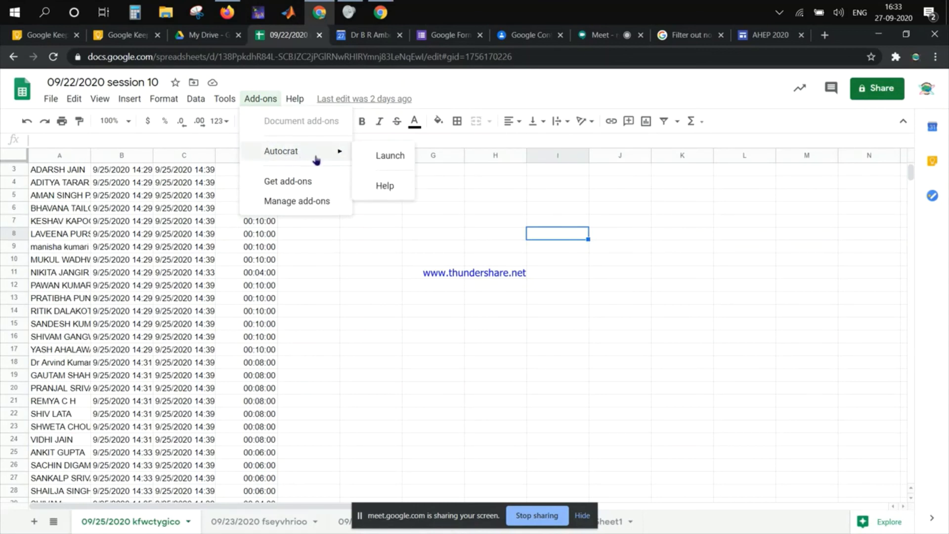
mouse_move(289, 151)
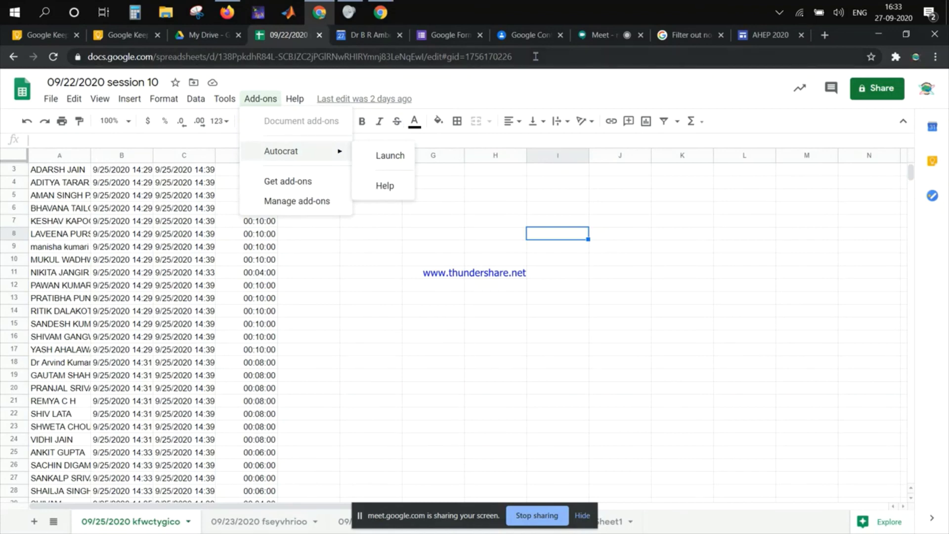
click(204, 34)
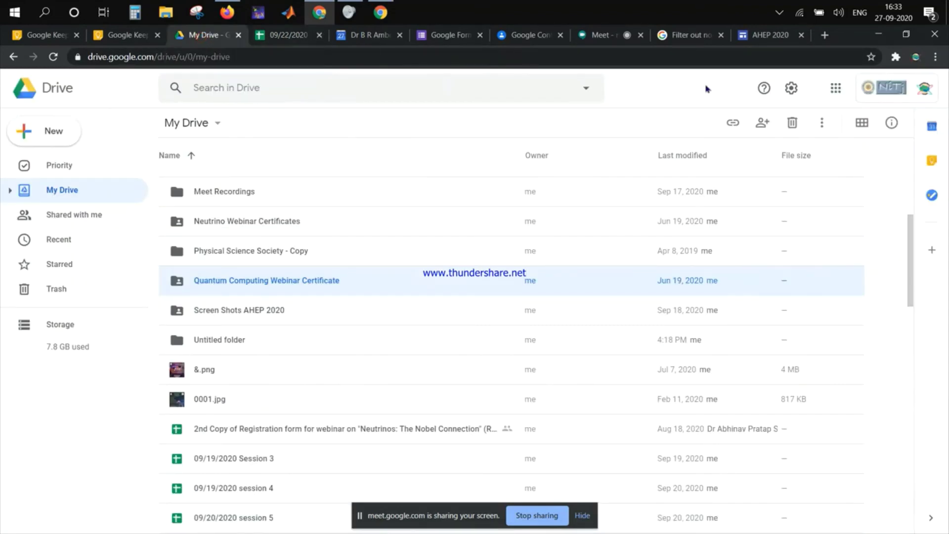
Open the Google apps grid from Drive to go to Slides
click(835, 88)
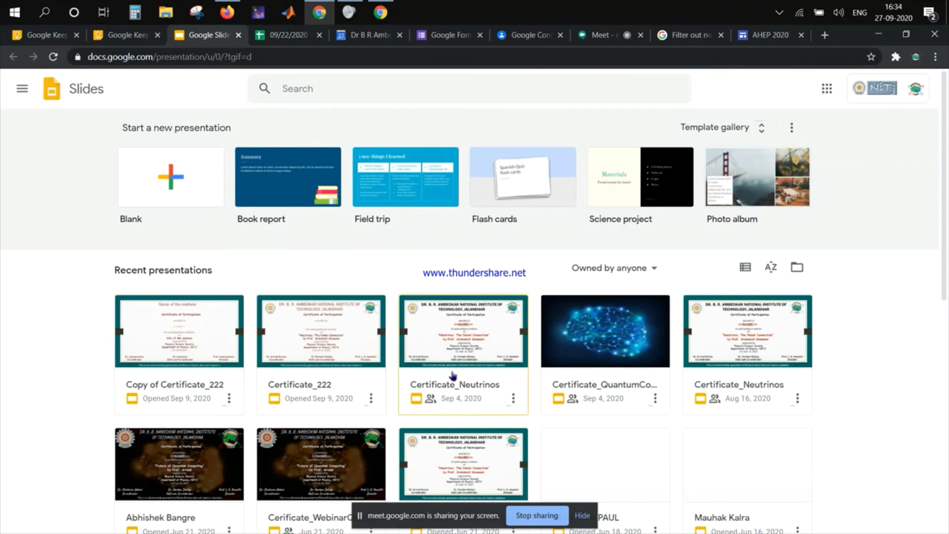
Open the 'Copy of Certificate_222' presentation from Recent presentations
click(188, 332)
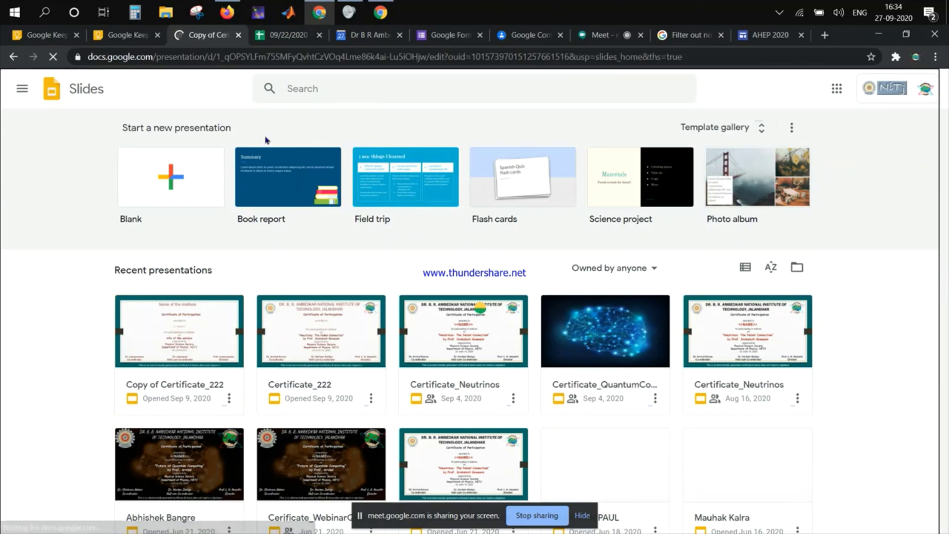